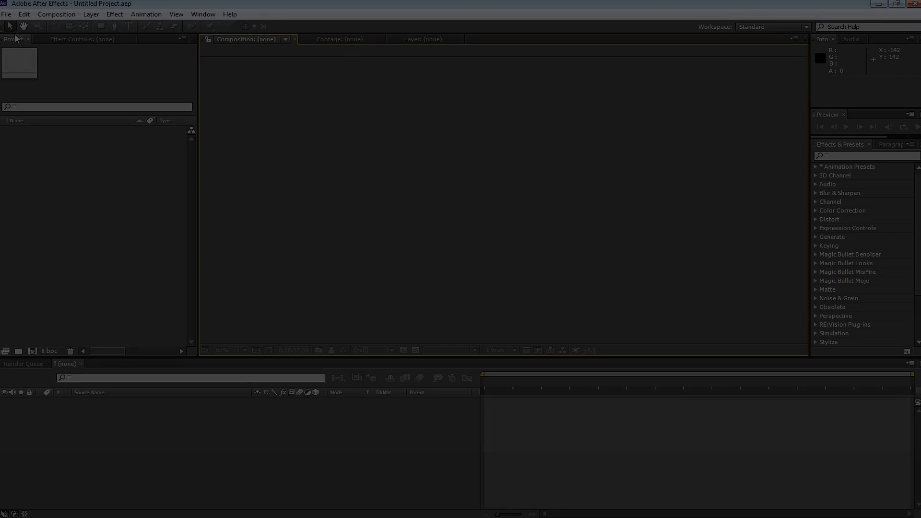
Import the SW-1 JPEG frames from the img-seq-1 folder as an image sequence
click(6, 13)
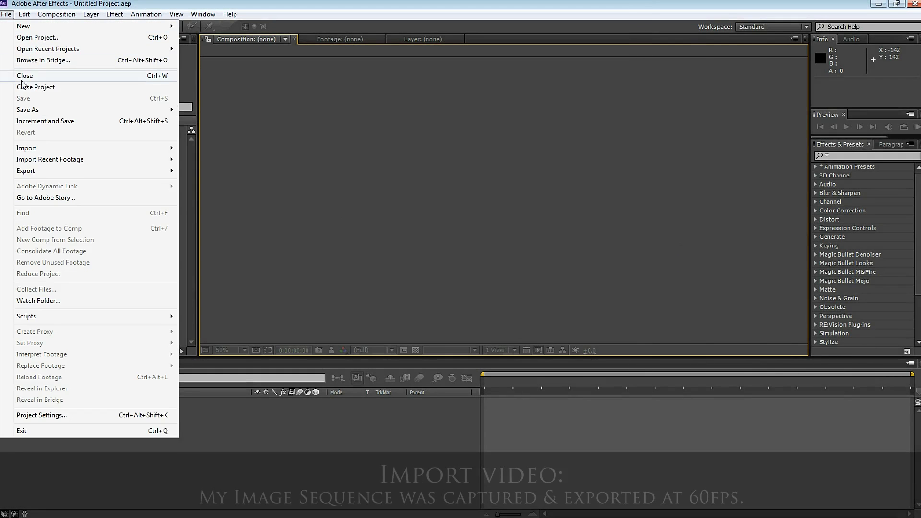
mouse_move(45, 152)
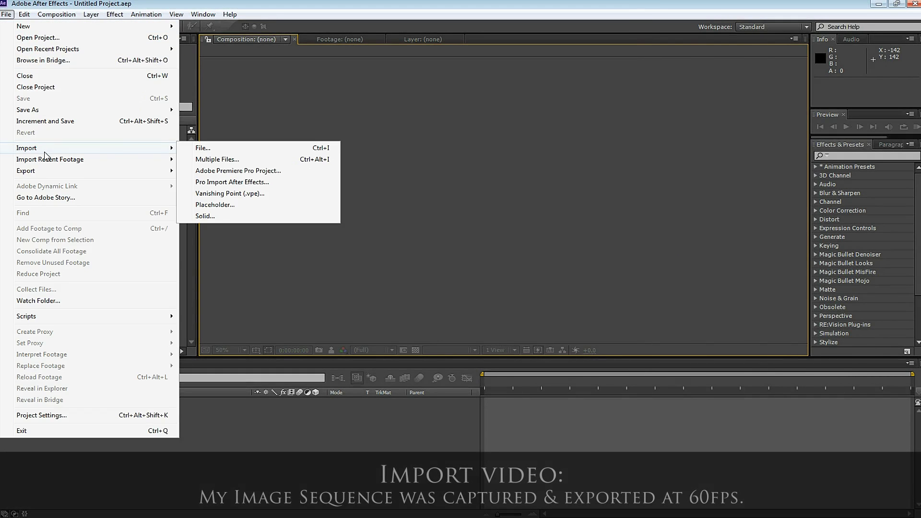
click(211, 152)
click(238, 45)
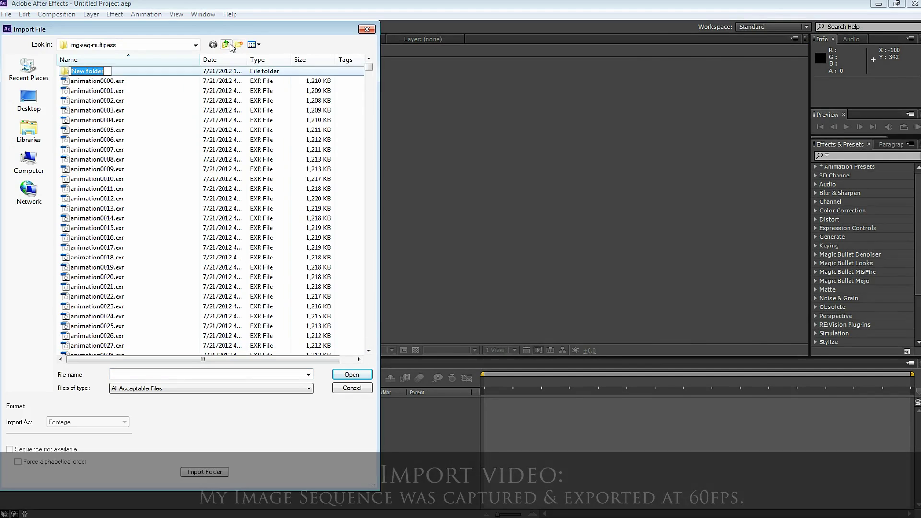
click(226, 44)
double_click(147, 85)
double_click(94, 103)
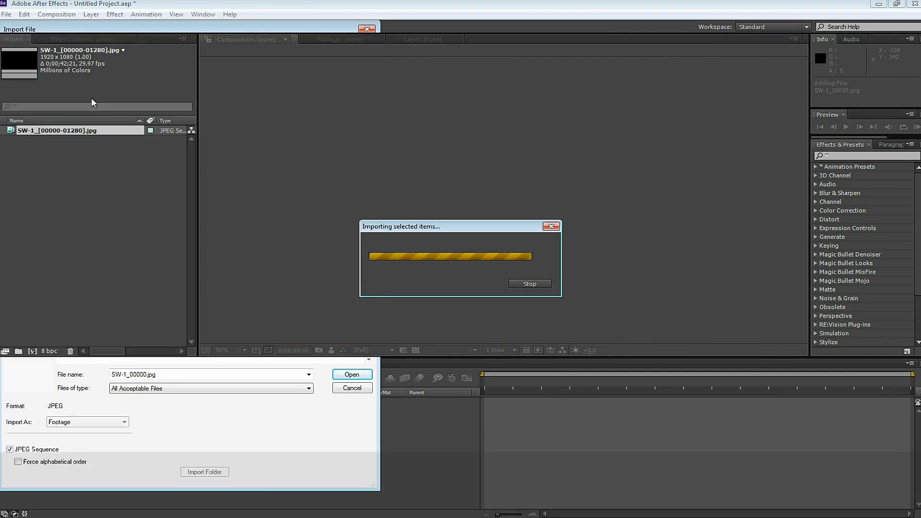
Interpret the SW-1 footage at 60 frames per second
right_click(65, 132)
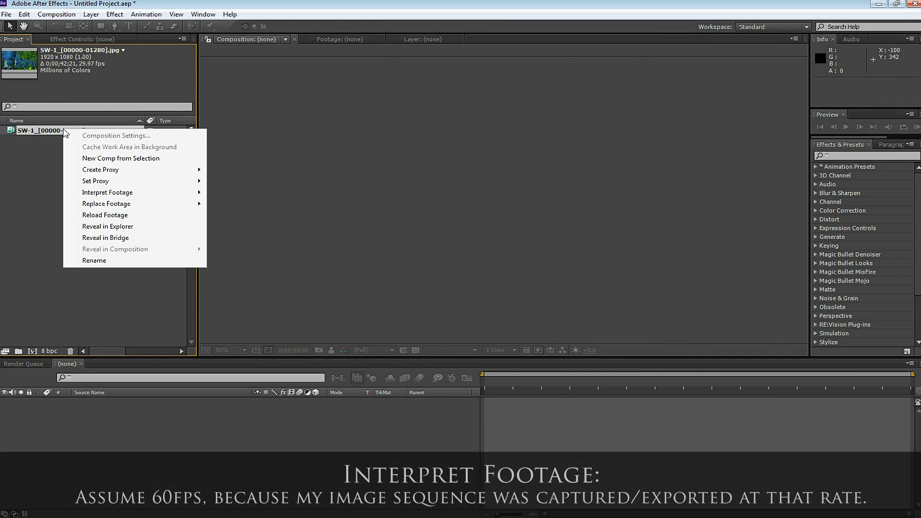
mouse_move(153, 192)
click(218, 195)
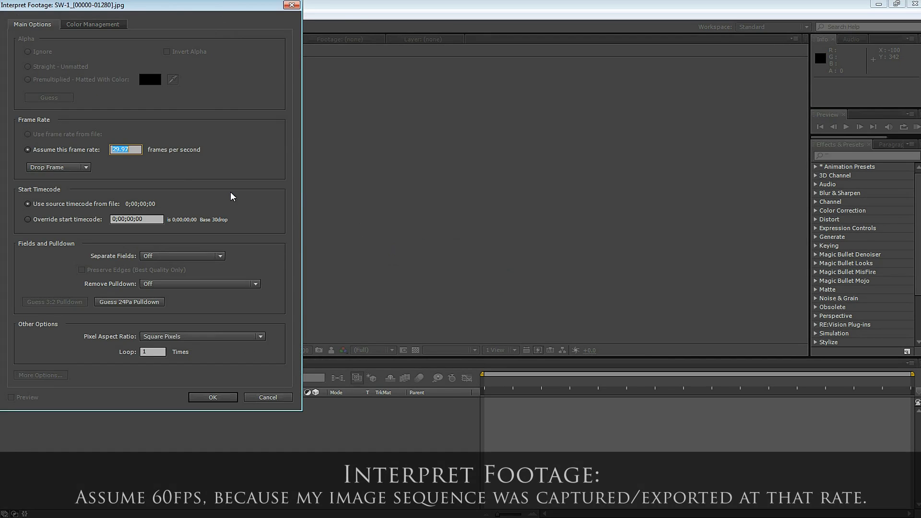
text(60)
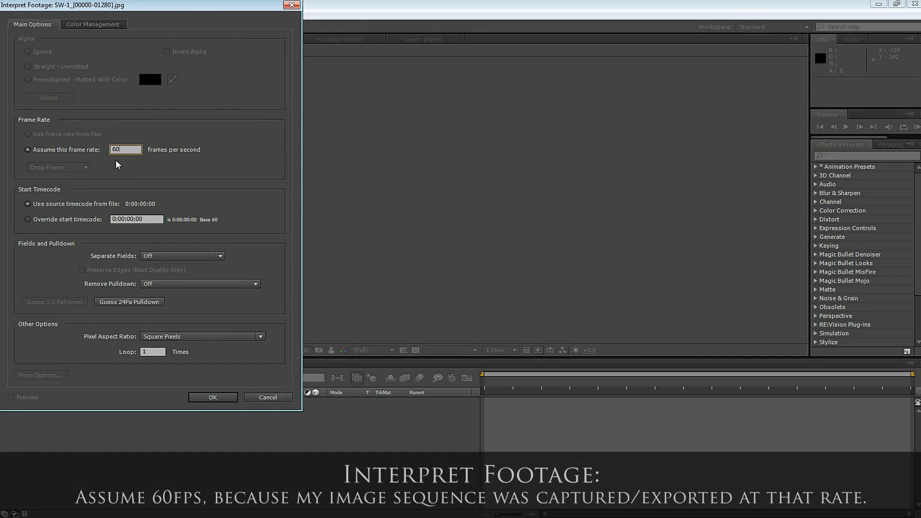
click(213, 397)
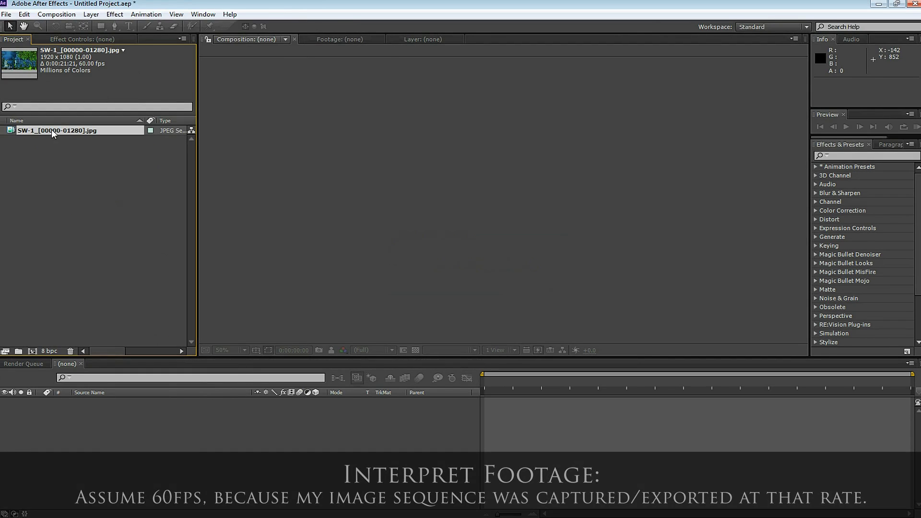
Make a composition from the SW-1 footage and rename it '1 - camera tracker'
drag(50, 129, 31, 352)
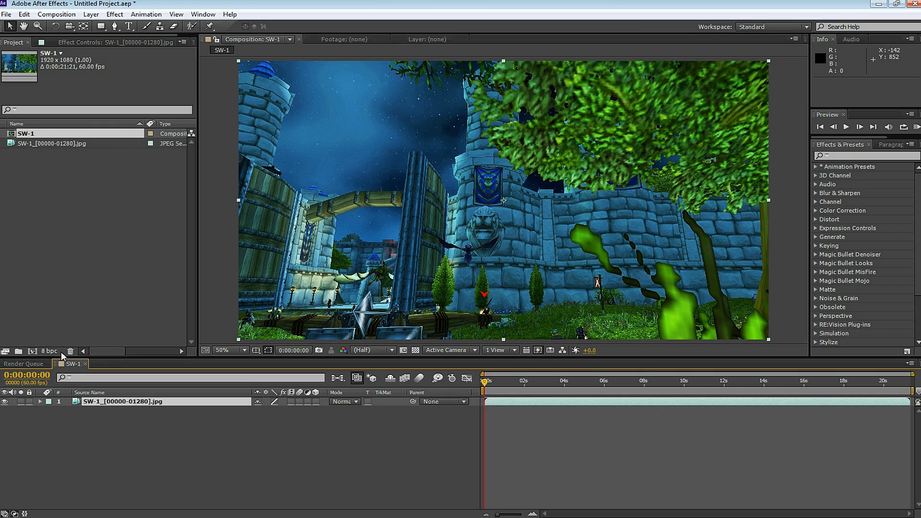
right_click(64, 364)
click(194, 209)
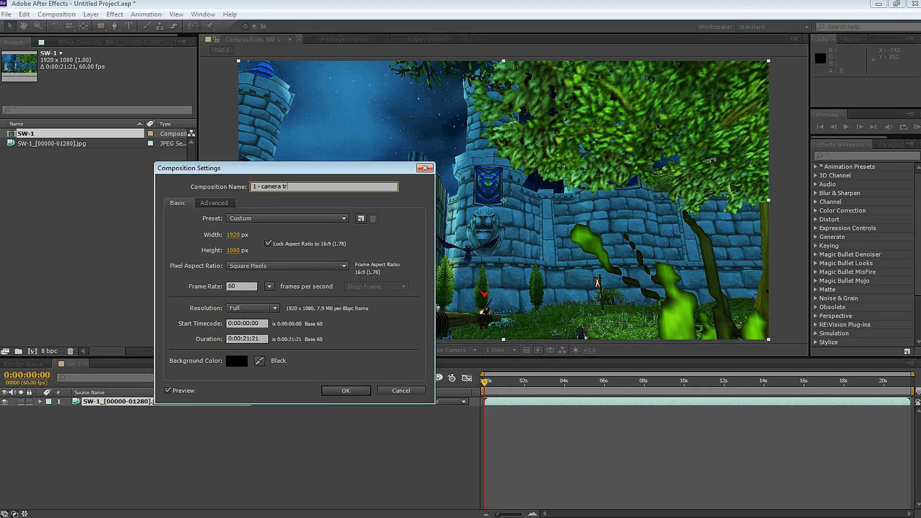
text(er)
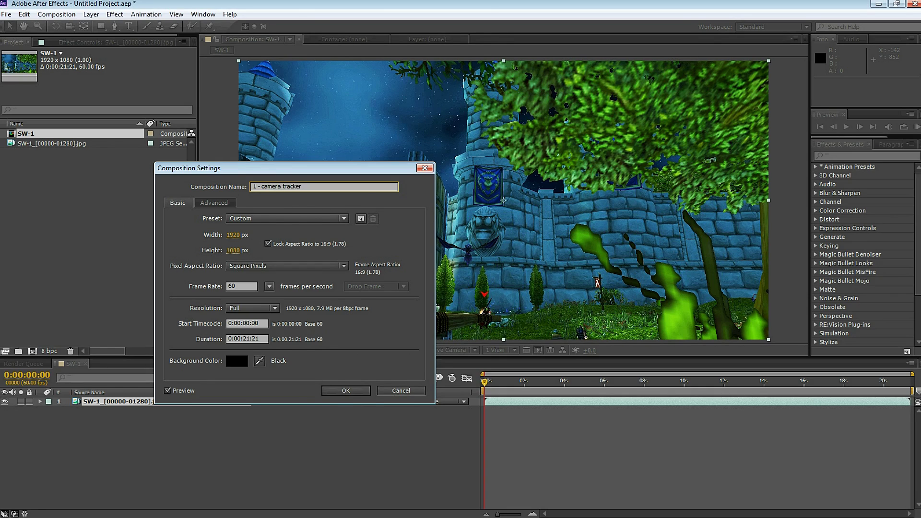
key(Return)
click(146, 14)
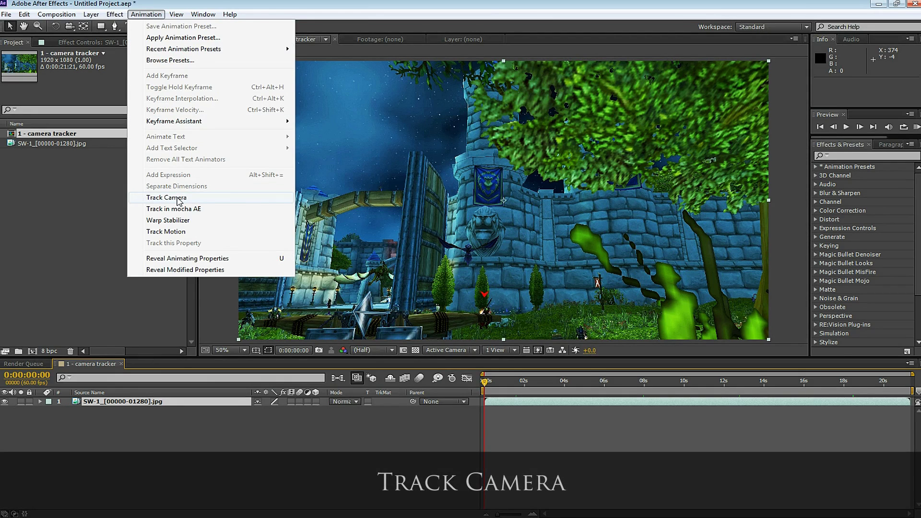
Apply the 3D Camera Tracker to the footage with Solve Method set to Typical
click(178, 200)
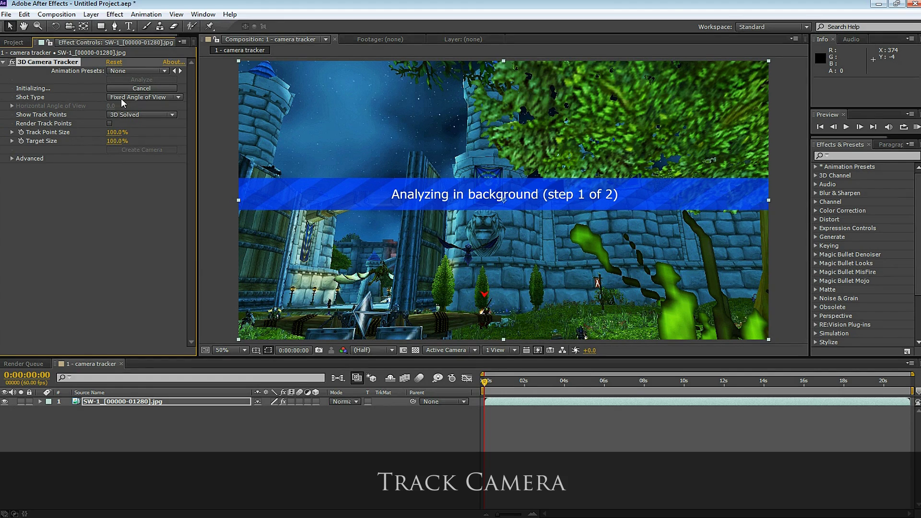
click(12, 159)
click(153, 169)
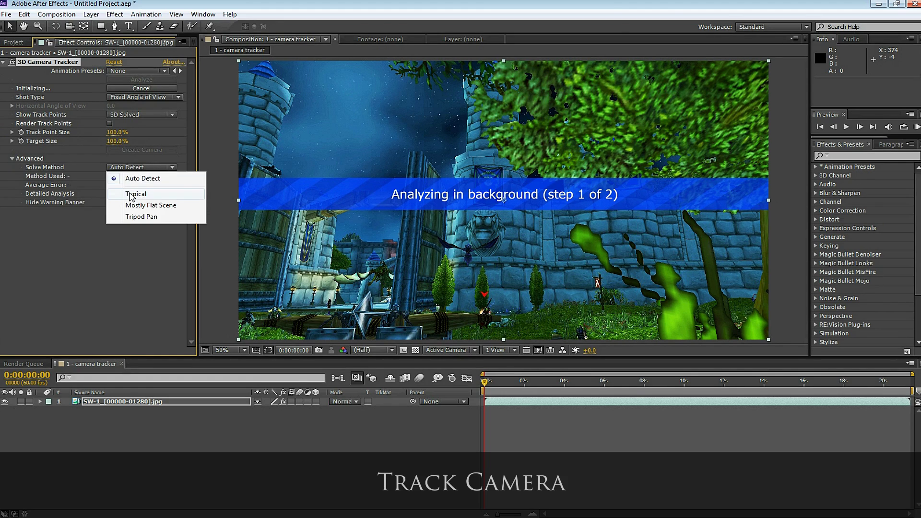
click(129, 190)
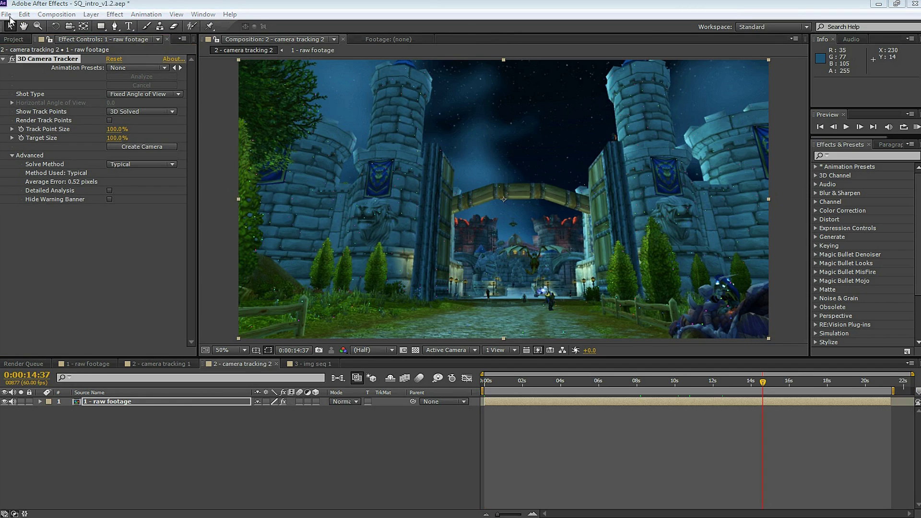
Scrub the footage and create a null and camera from a gate-arch track point
click(7, 14)
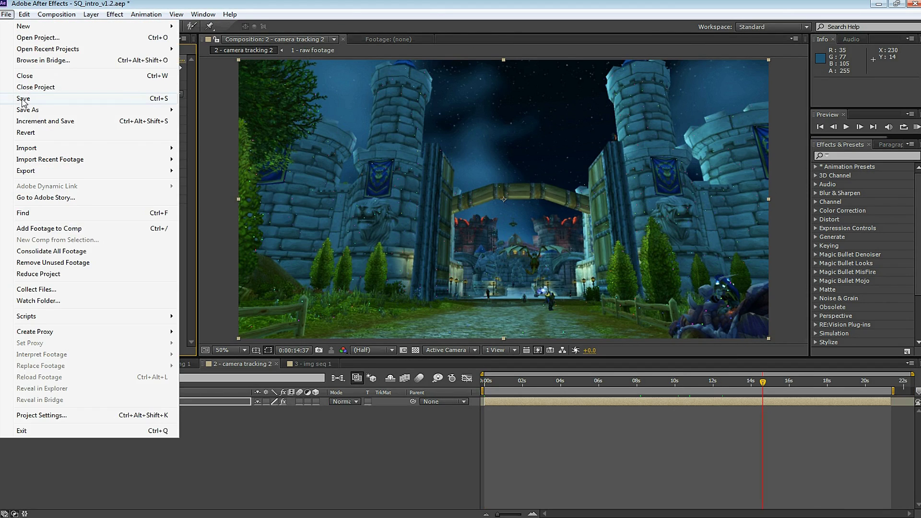
click(508, 177)
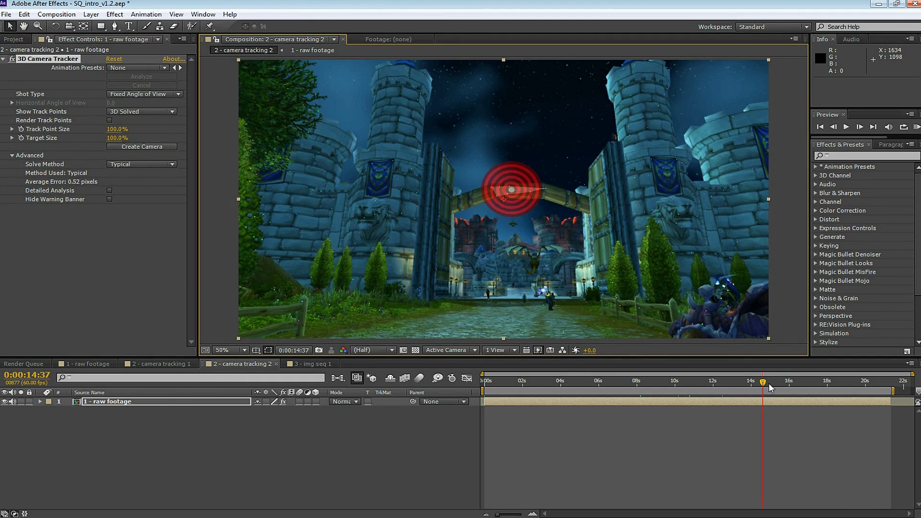
mouse_move(769, 386)
mouse_down()
mouse_move(551, 382)
mouse_move(782, 390)
mouse_move(752, 384)
mouse_up()
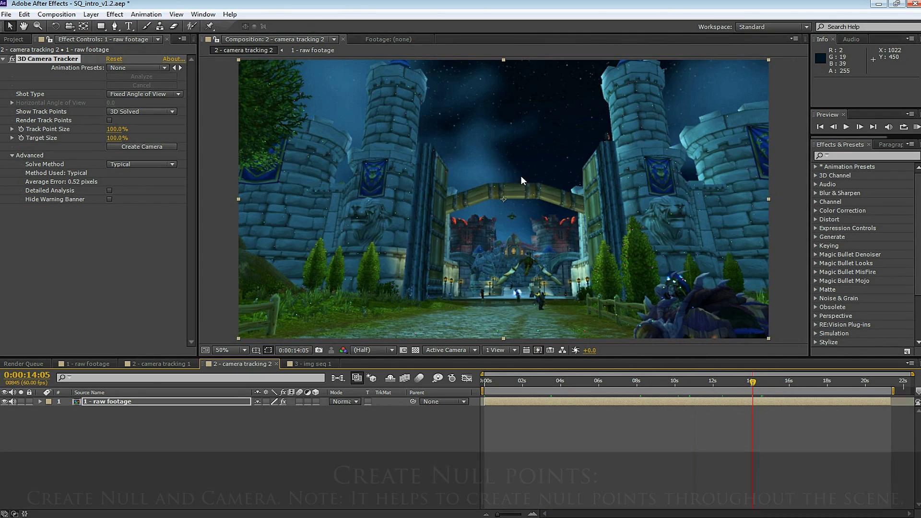
right_click(511, 191)
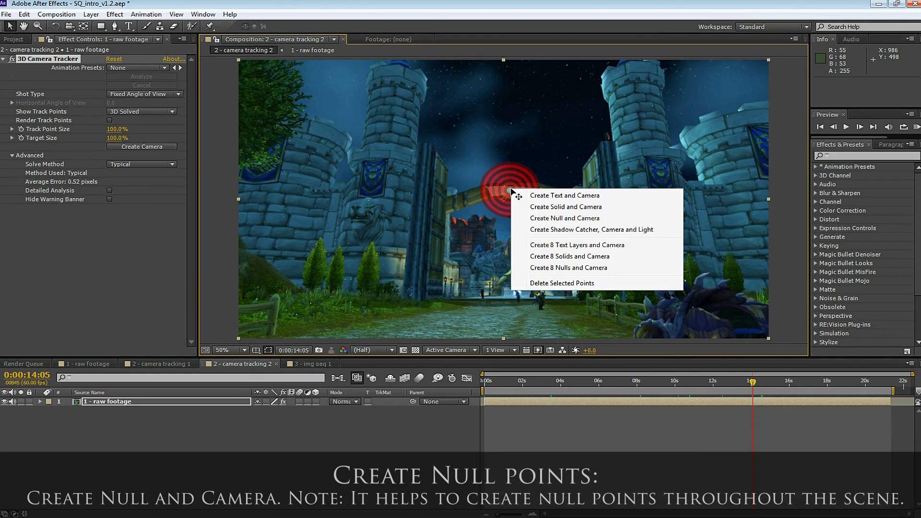
click(536, 220)
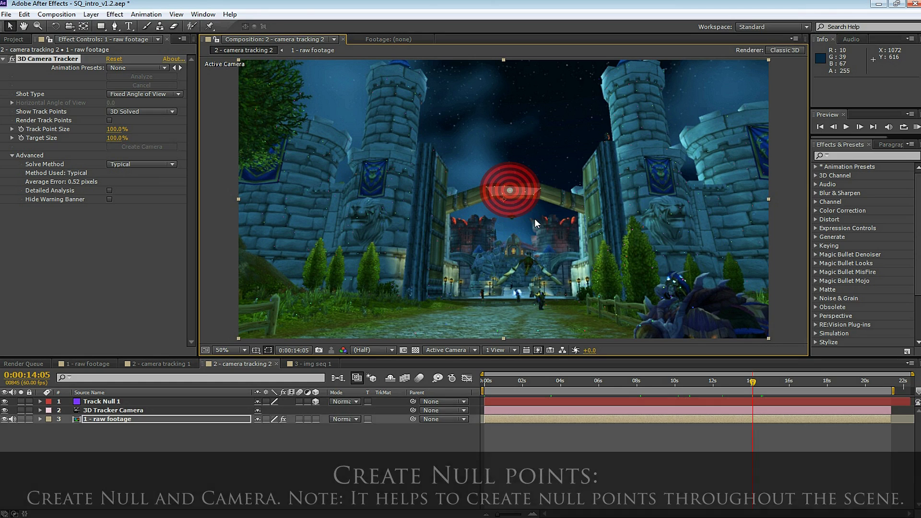
Rename the new Track Null layer to 'doorway'
right_click(110, 402)
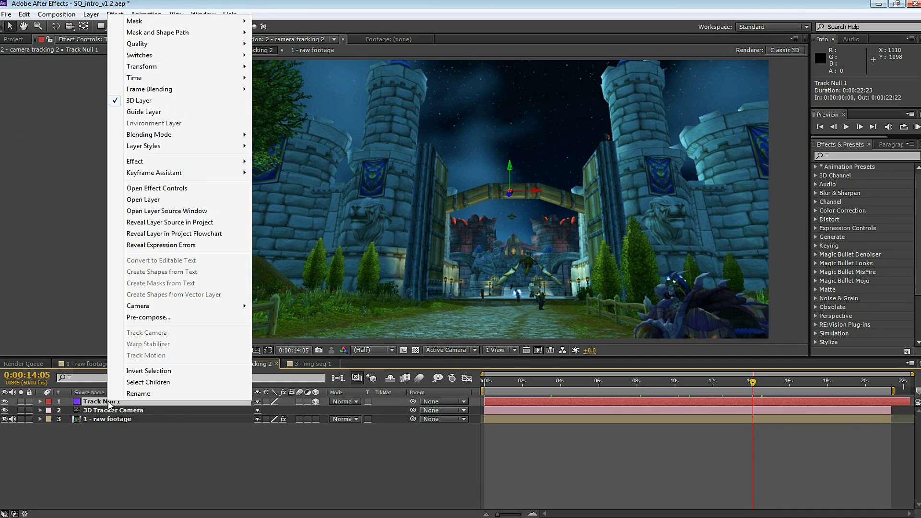
click(135, 400)
text(d)
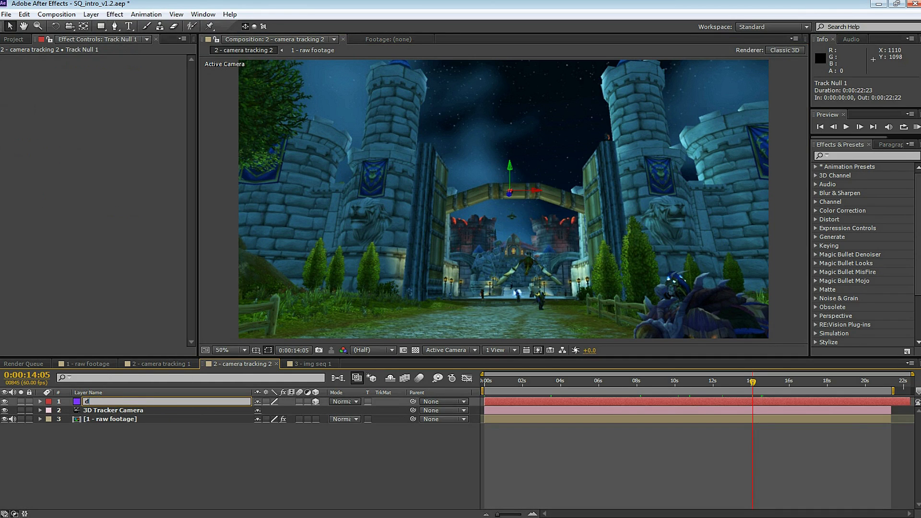
text(oorway)
key(Return)
Create a null from the distant track points and name it 'far'
click(511, 329)
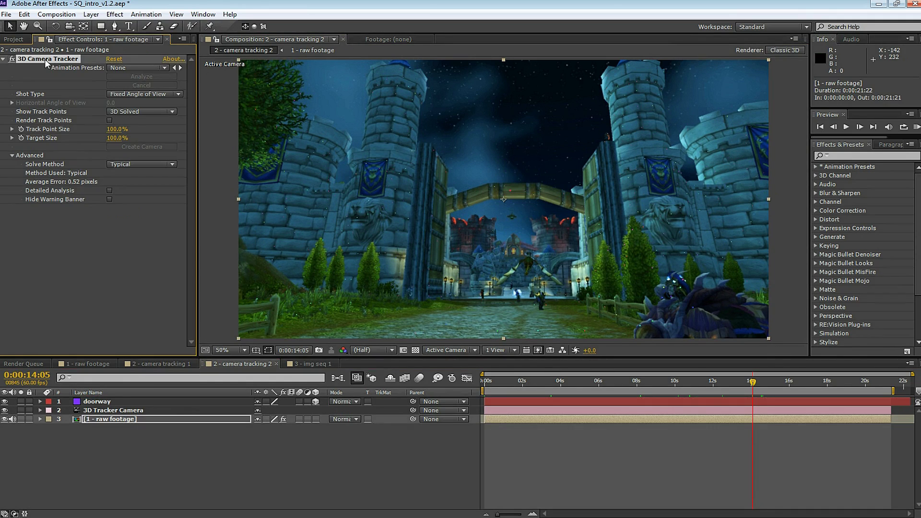
right_click(482, 217)
click(499, 248)
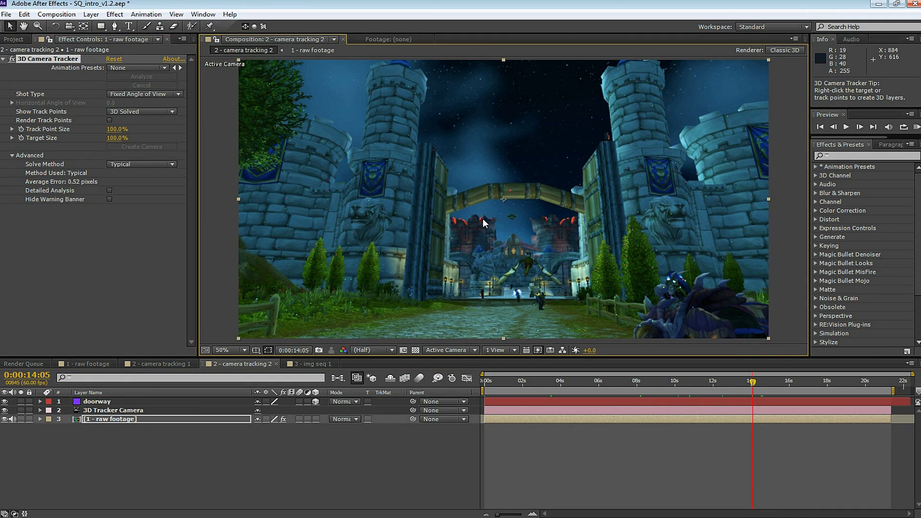
right_click(98, 401)
click(111, 453)
text(far)
key(Return)
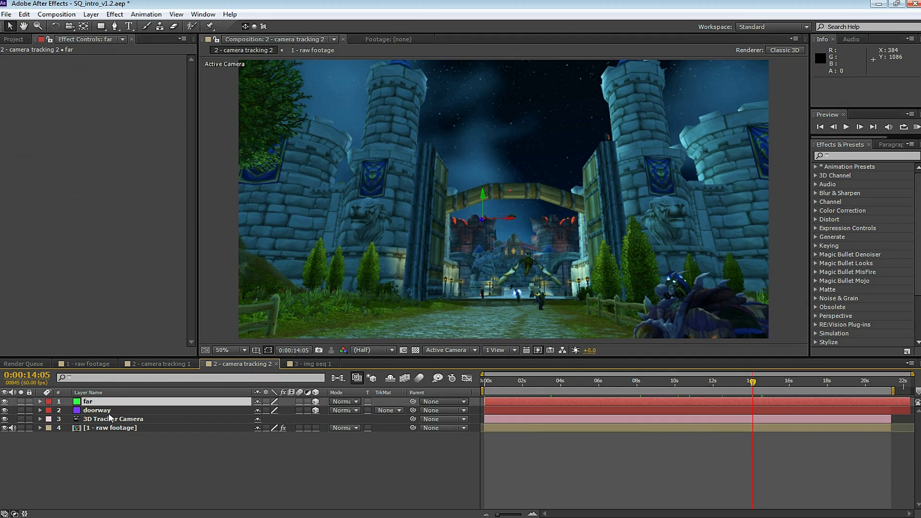
Around frame 16:18, create a null from the nearby road points named 'road-close'
click(691, 427)
drag(752, 381, 794, 381)
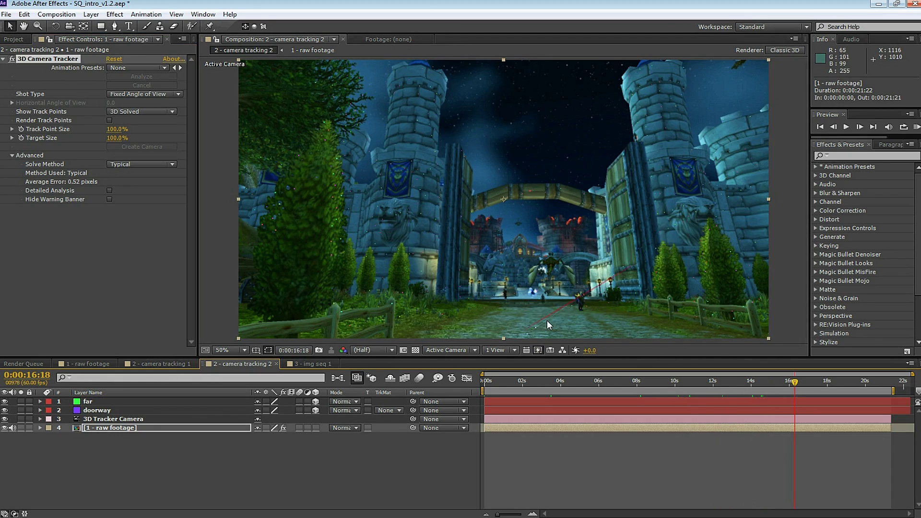
mouse_move(547, 321)
mouse_down()
mouse_move(577, 305)
mouse_move(536, 327)
mouse_up()
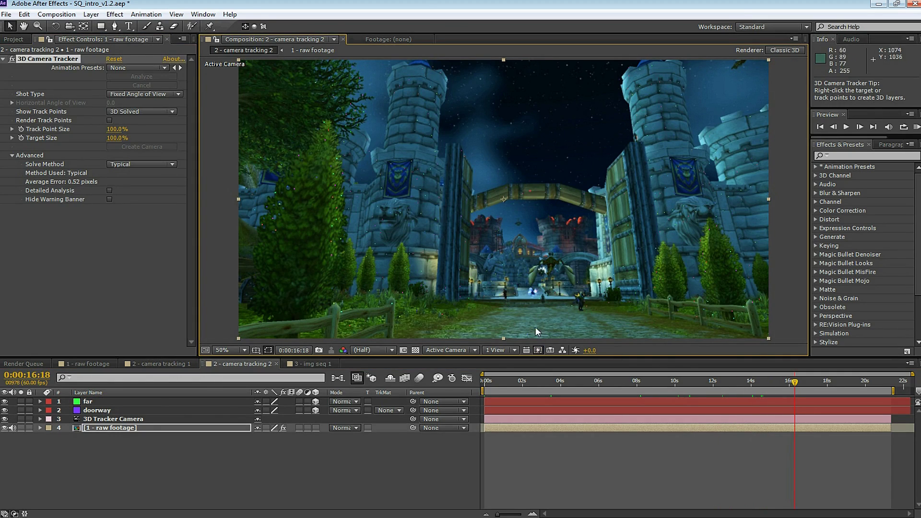
right_click(535, 326)
click(559, 351)
right_click(191, 403)
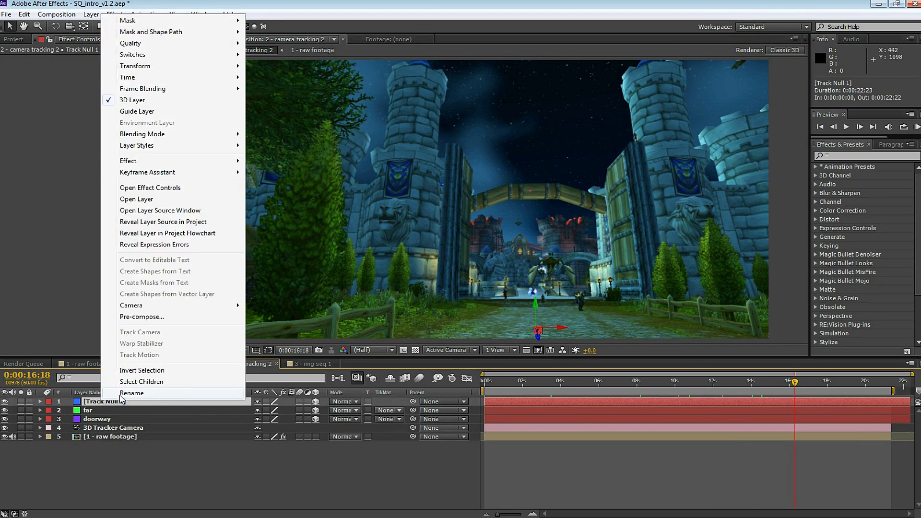
click(204, 396)
text(road-close)
key(Return)
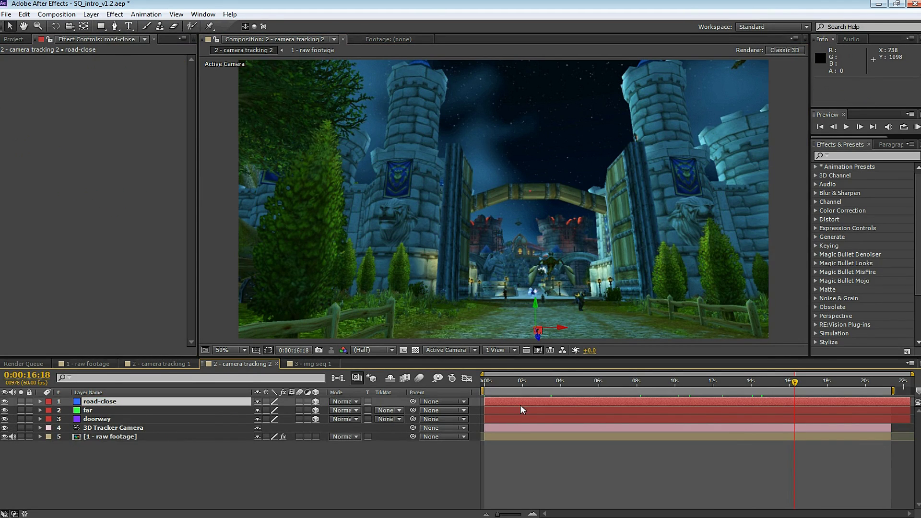
Create a null on the tree track point, name it 'tree', and save the project
drag(795, 383, 745, 383)
click(110, 437)
scroll(591, 243, up, 2)
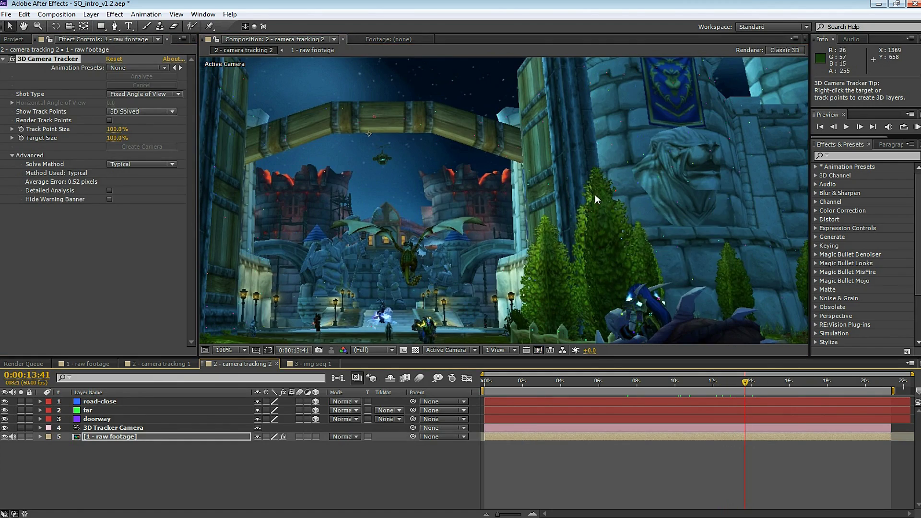
right_click(597, 200)
click(630, 226)
key(Return)
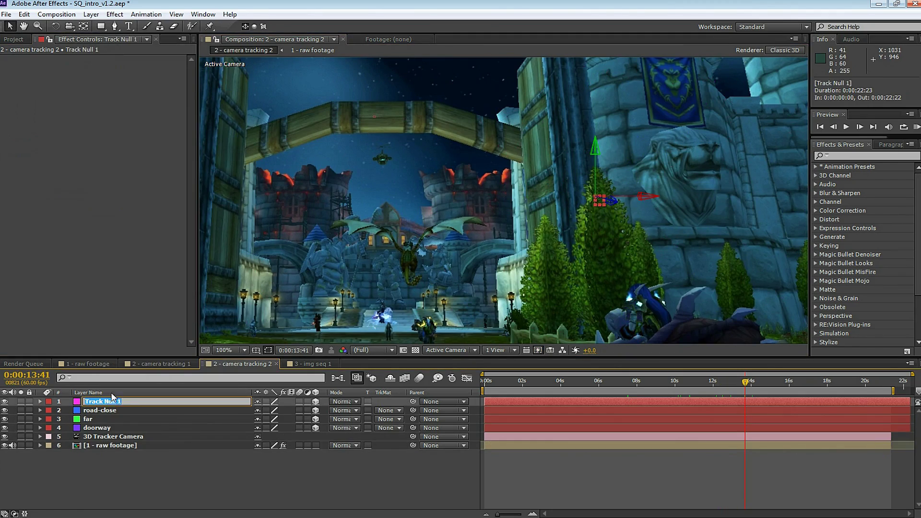
text(tree)
key(Return)
key(ctrl+s)
Export the tracked camera and nulls with the CINEMA 4D Exporter
click(7, 14)
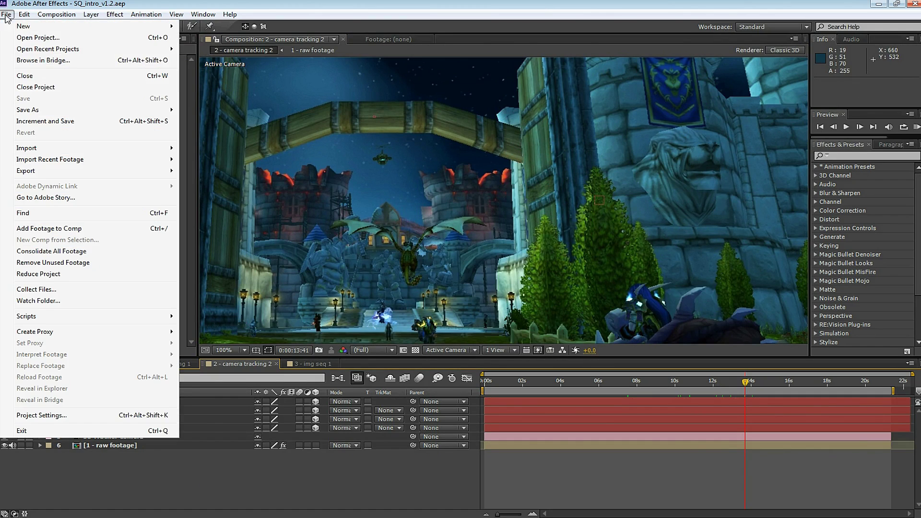
mouse_move(173, 171)
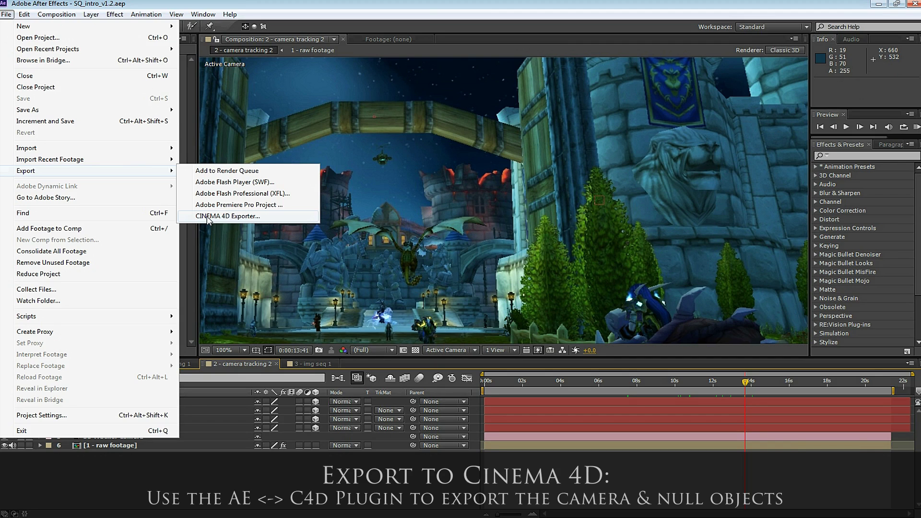
click(208, 217)
Save the exported .c4d file, then open SW_intro.c4d in Cinema 4D
click(129, 115)
click(368, 272)
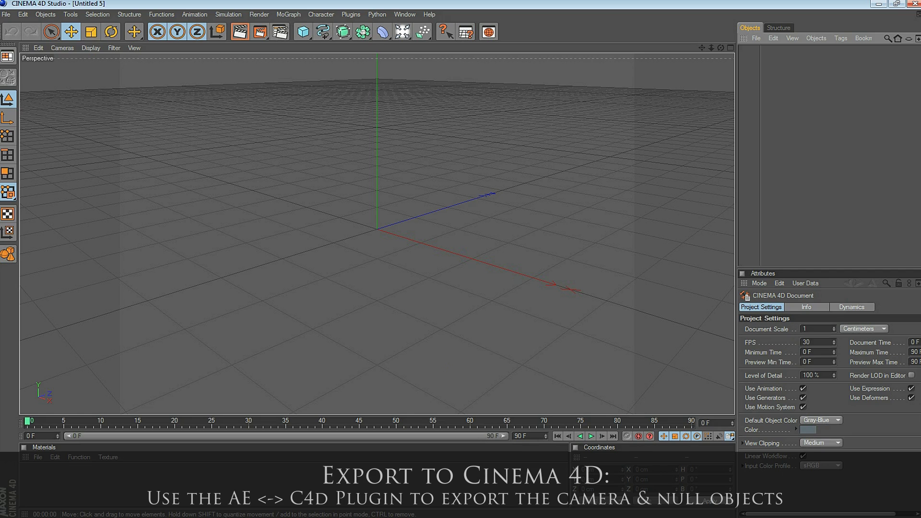
click(7, 15)
click(21, 39)
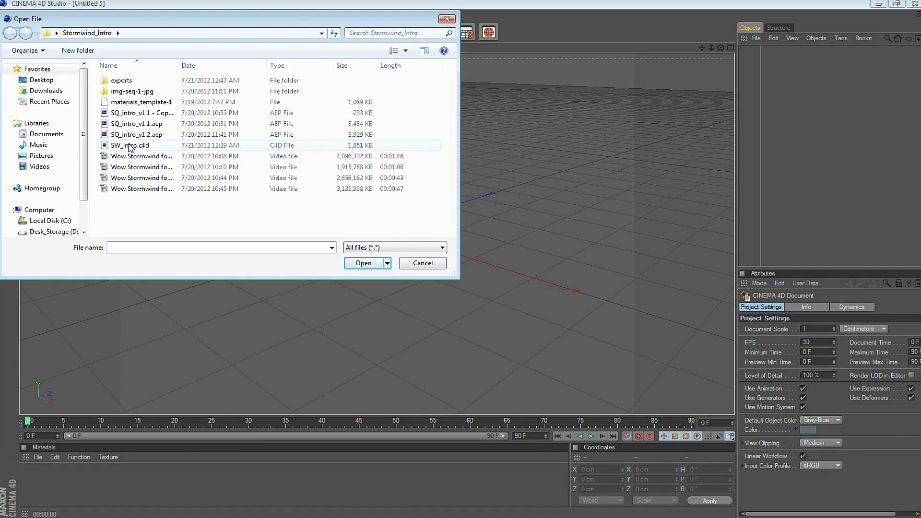
double_click(129, 146)
Expand the camera tracking group and inspect the 3D Tracker Camera's path in top view
click(743, 50)
click(766, 82)
key(F2)
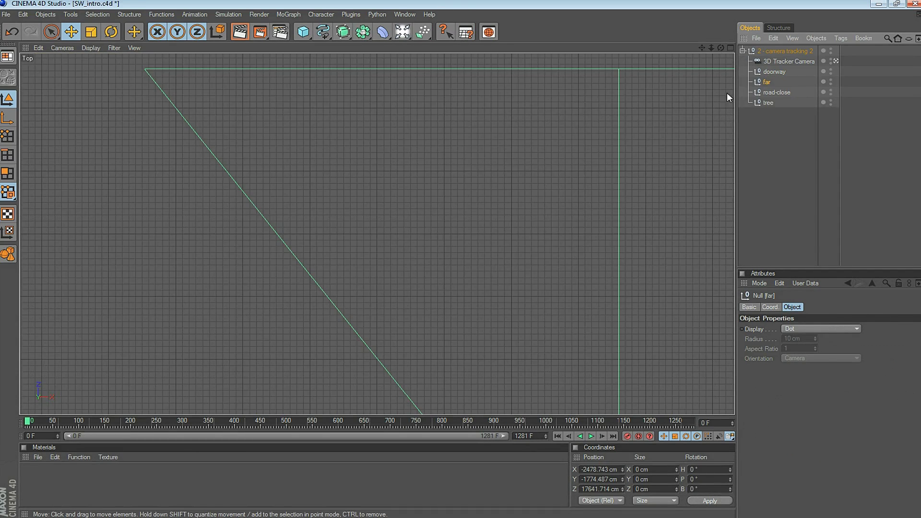
scroll(554, 273, down, 5)
click(789, 61)
mouse_move(52, 422)
mouse_down()
mouse_move(496, 421)
mouse_move(58, 422)
mouse_up()
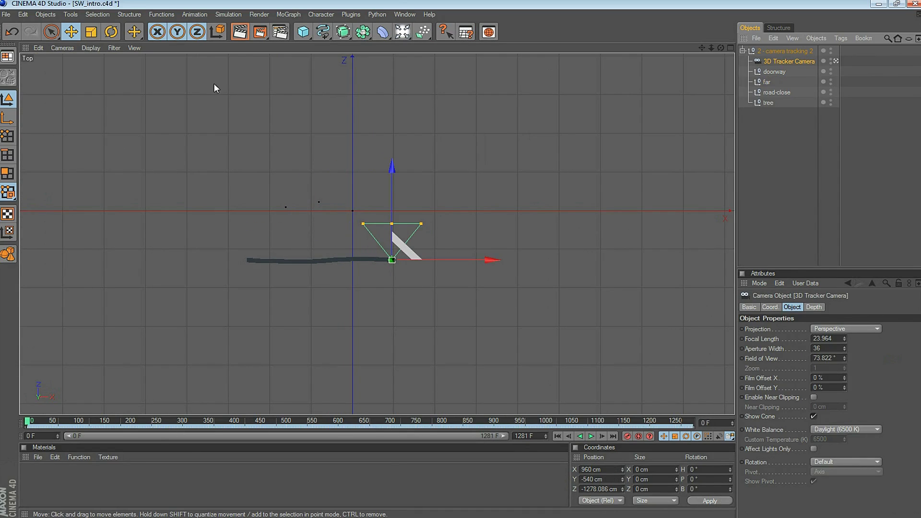
click(104, 422)
drag(127, 428, 28, 422)
drag(139, 422, 513, 421)
Back in perspective view, select the tree null, advance to frame 625, and deselect all
key(F1)
click(768, 103)
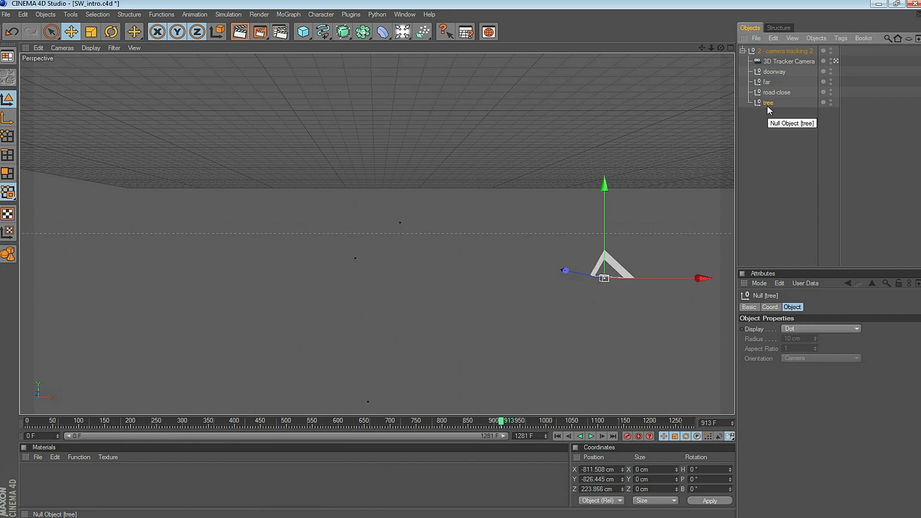
click(311, 422)
drag(311, 422, 351, 421)
key(ctrl+d)
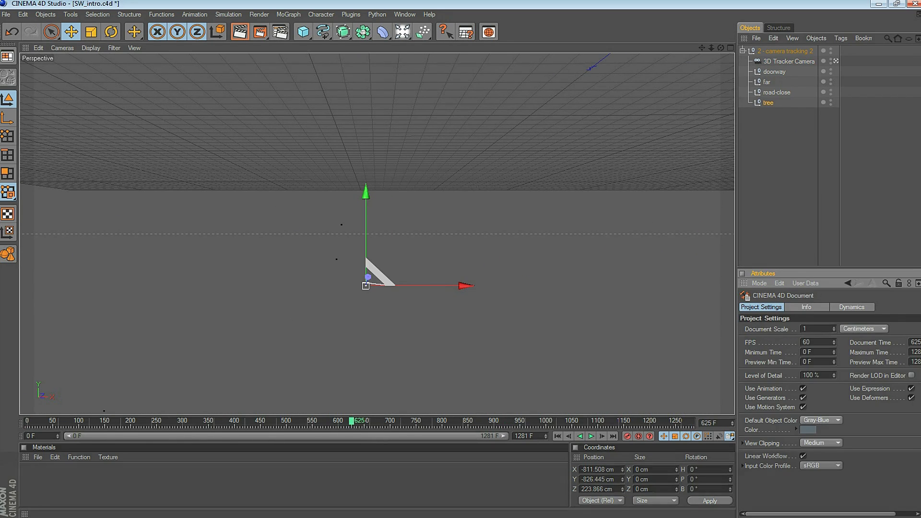
click(24, 15)
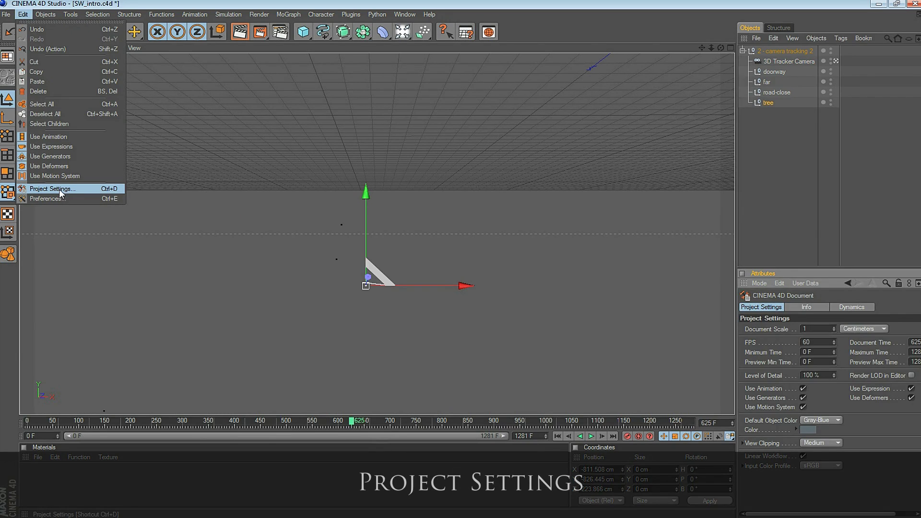
Confirm the project runs at 60 FPS and add a Background scene object
click(59, 190)
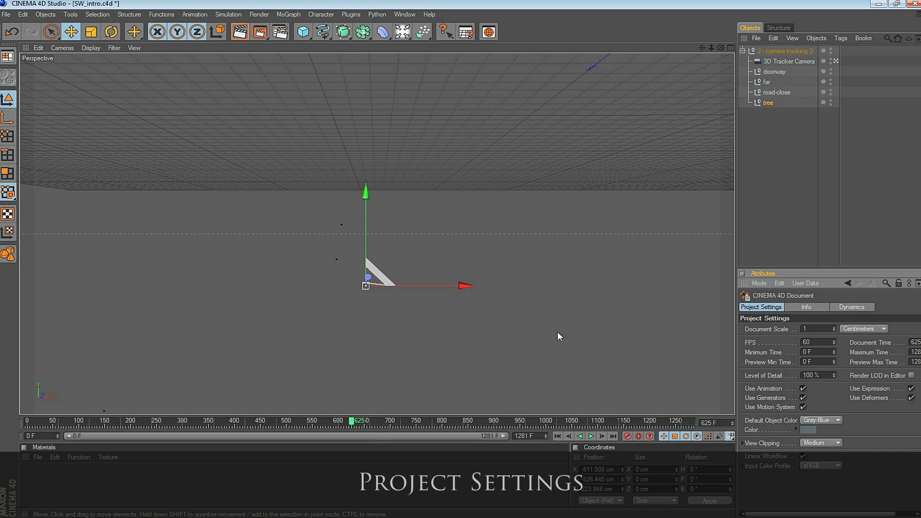
drag(741, 336, 717, 335)
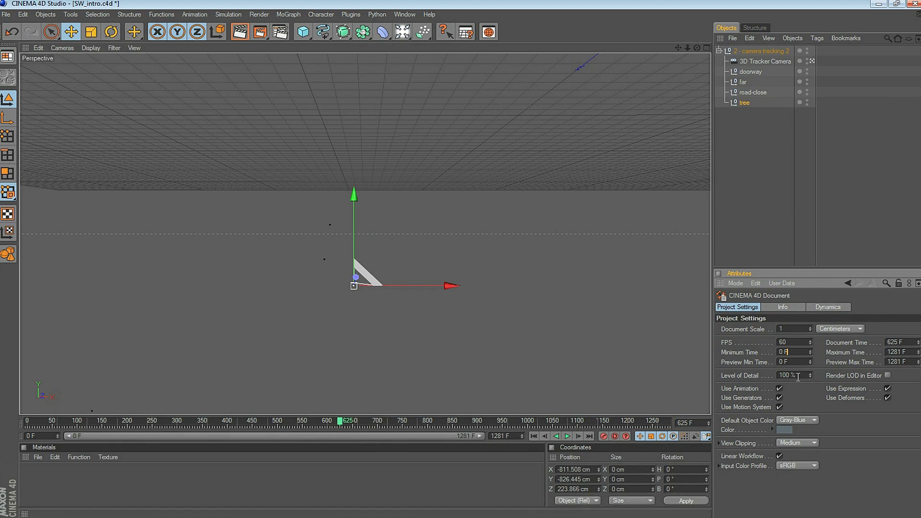
click(45, 14)
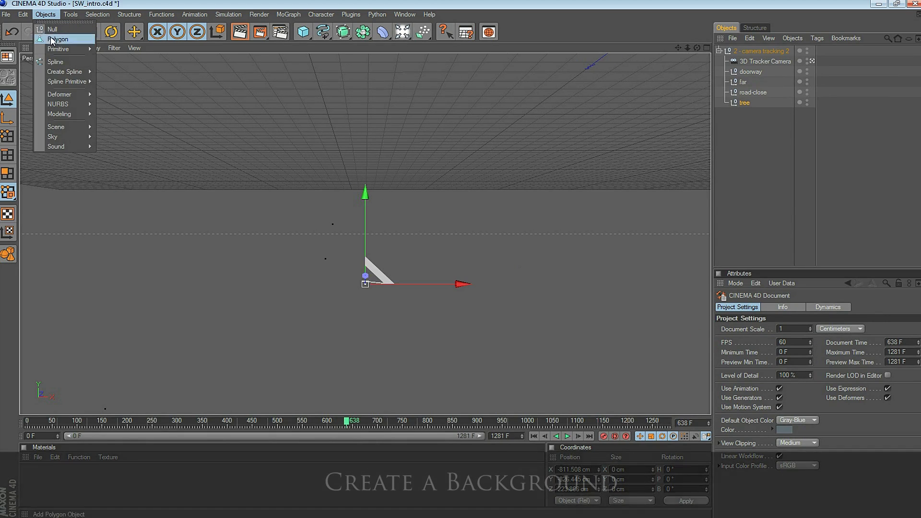
mouse_move(70, 128)
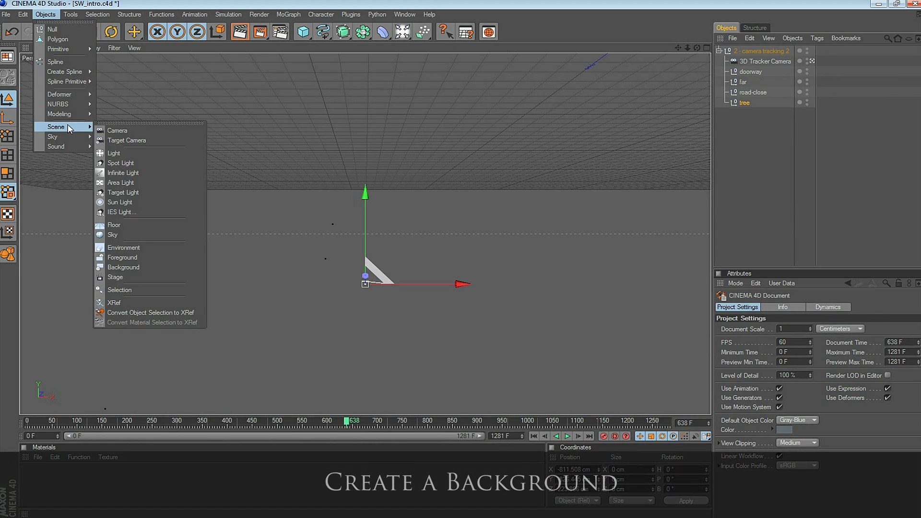
click(119, 271)
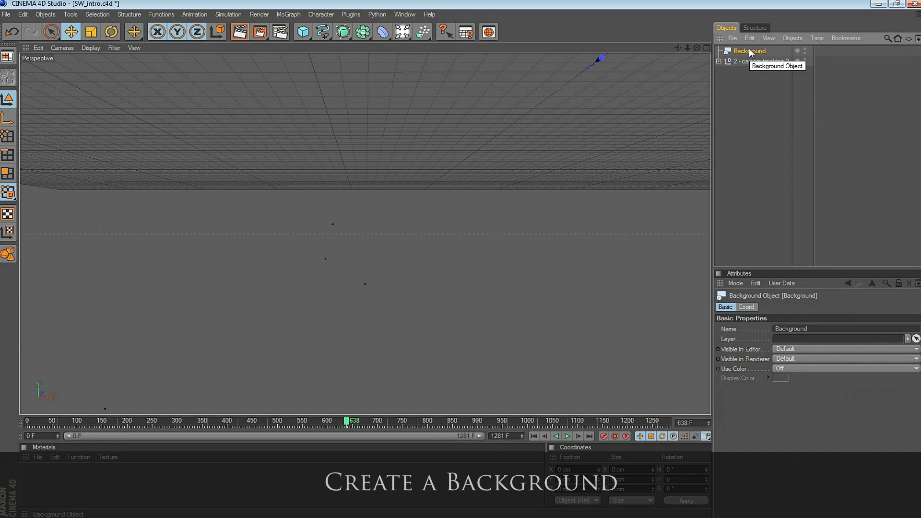
Create a new material and disable its Specular channel
click(38, 457)
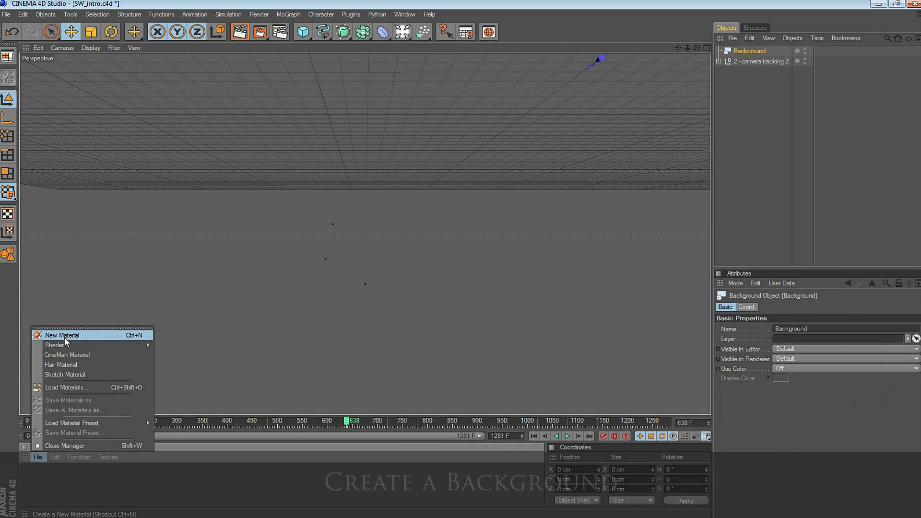
click(65, 337)
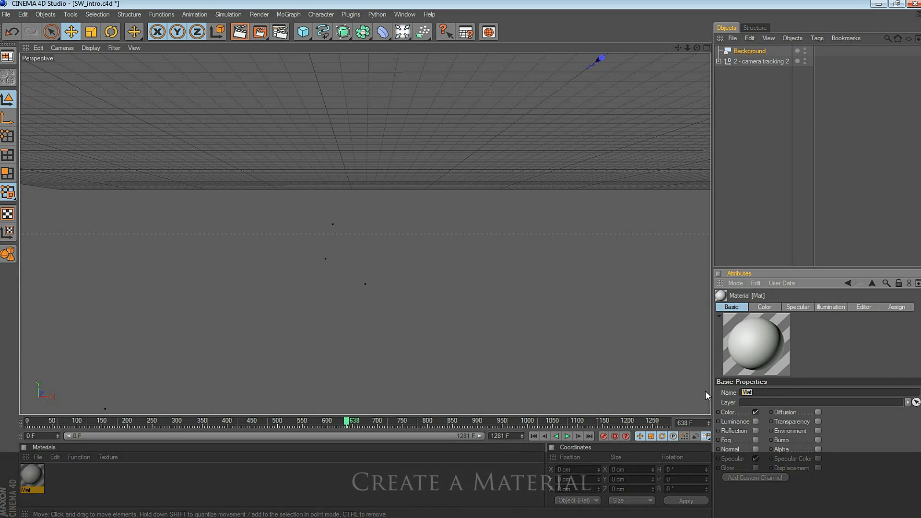
double_click(30, 477)
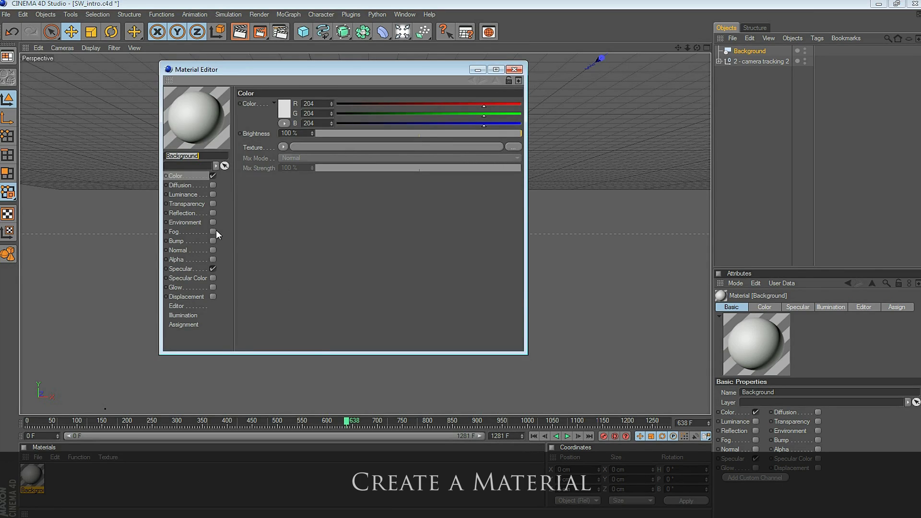
click(212, 269)
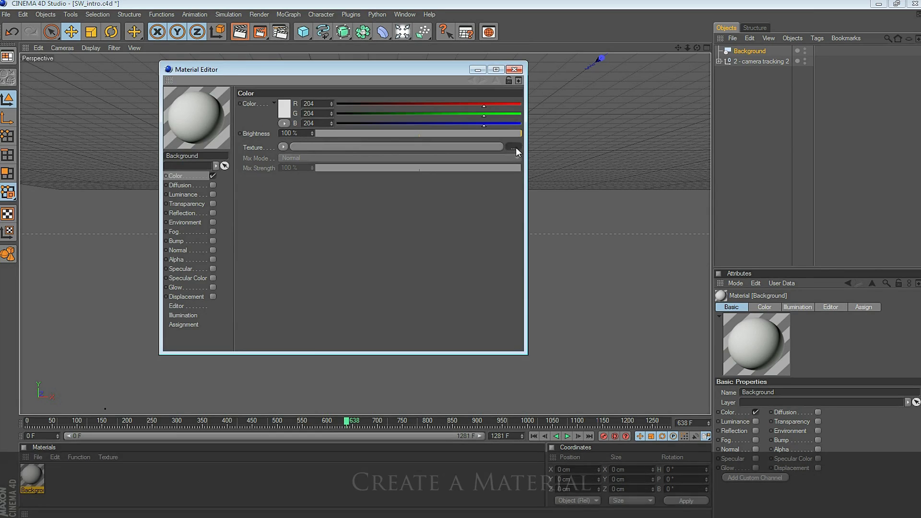
Load SW-1_00000.jpg as the colour texture and calculate its image-sequence animation range
click(516, 148)
click(275, 148)
double_click(293, 149)
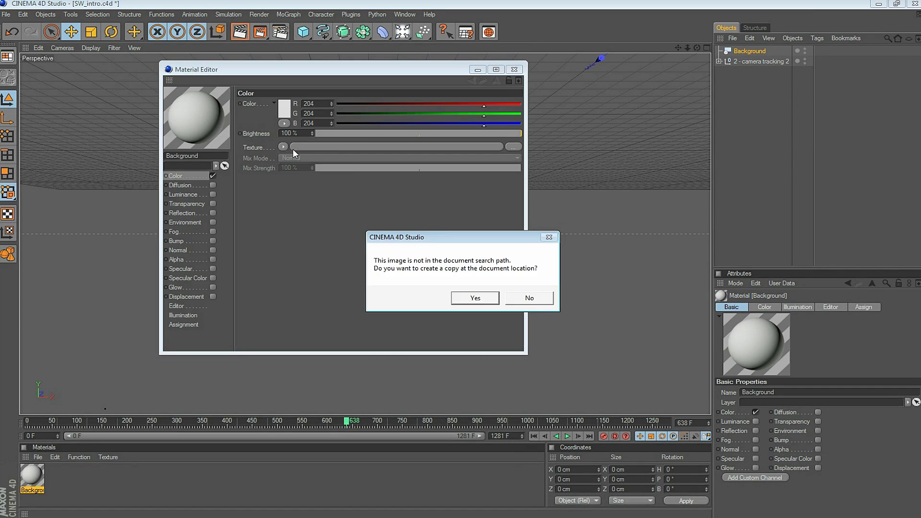
click(524, 299)
click(241, 146)
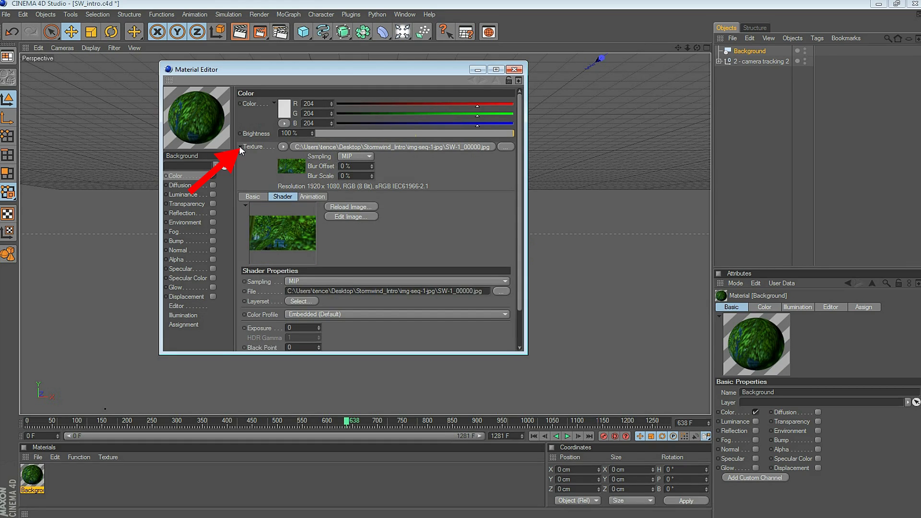
click(311, 196)
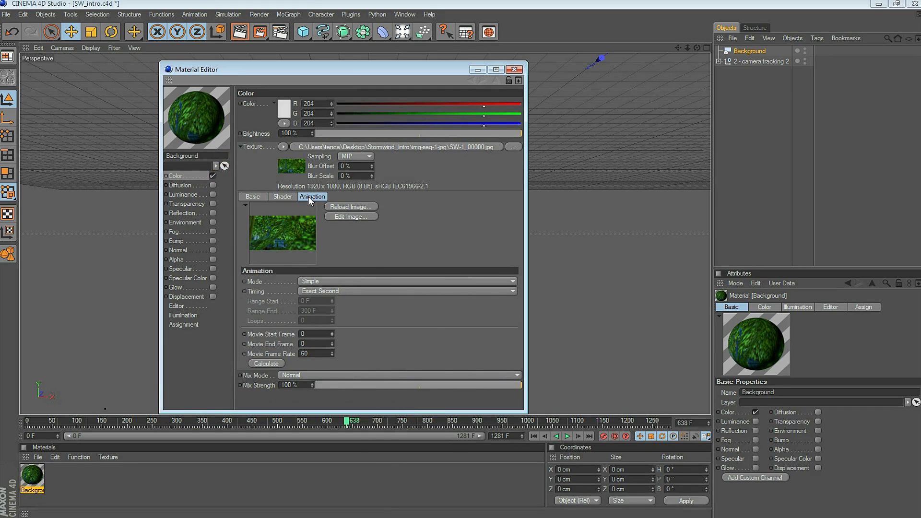
click(262, 362)
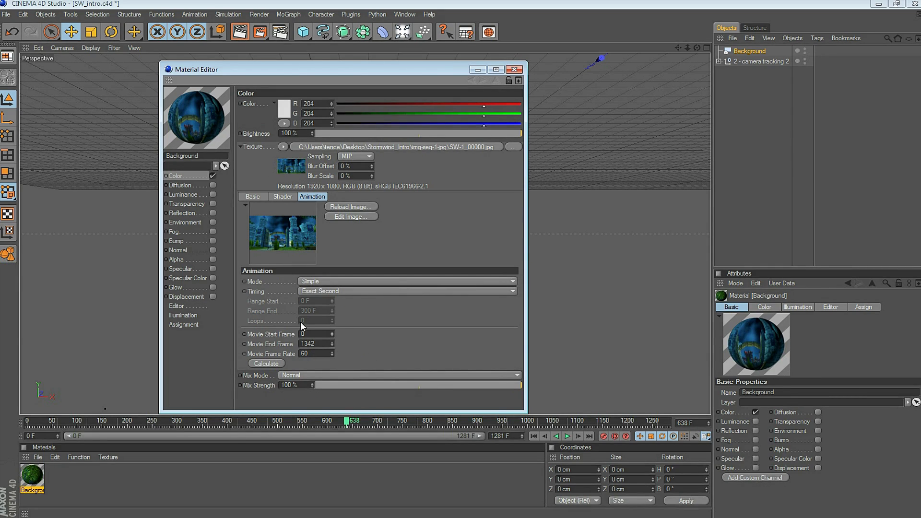
click(513, 70)
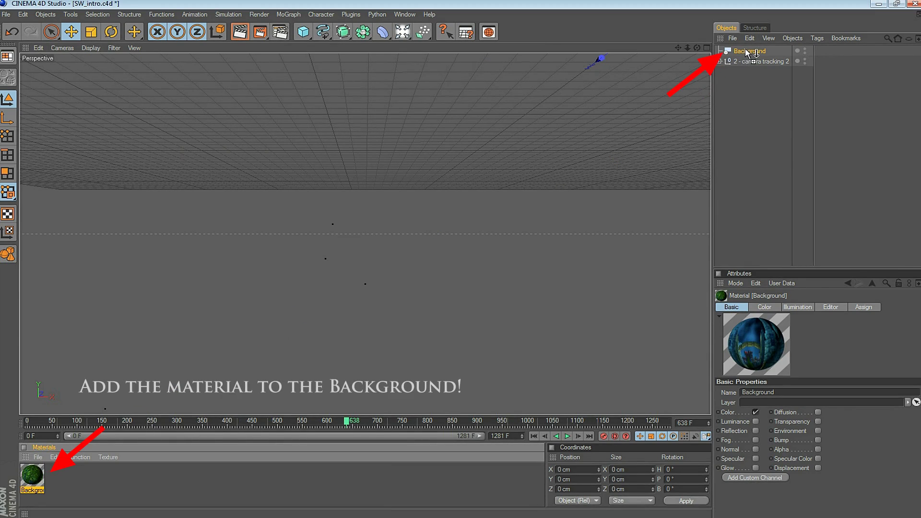
Apply the Background material to the Background object and scrub to check tracking
drag(751, 53, 750, 51)
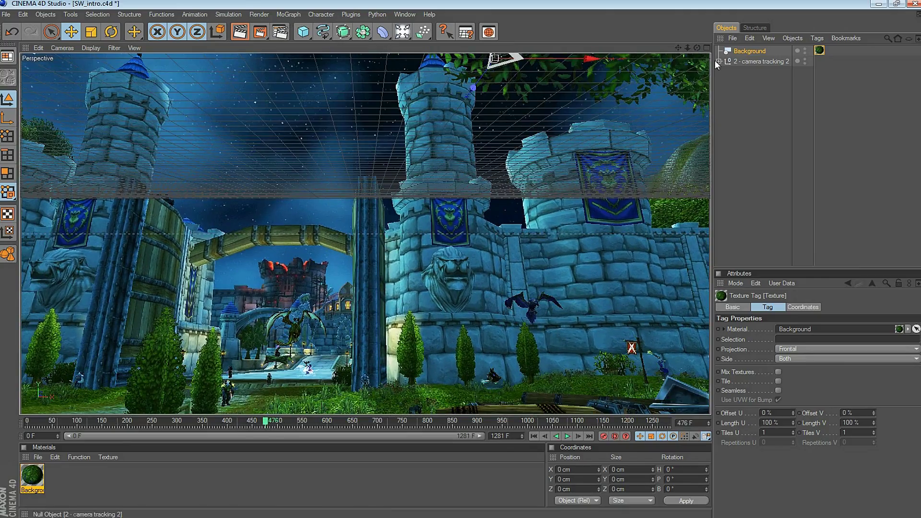
click(744, 110)
drag(266, 421, 311, 420)
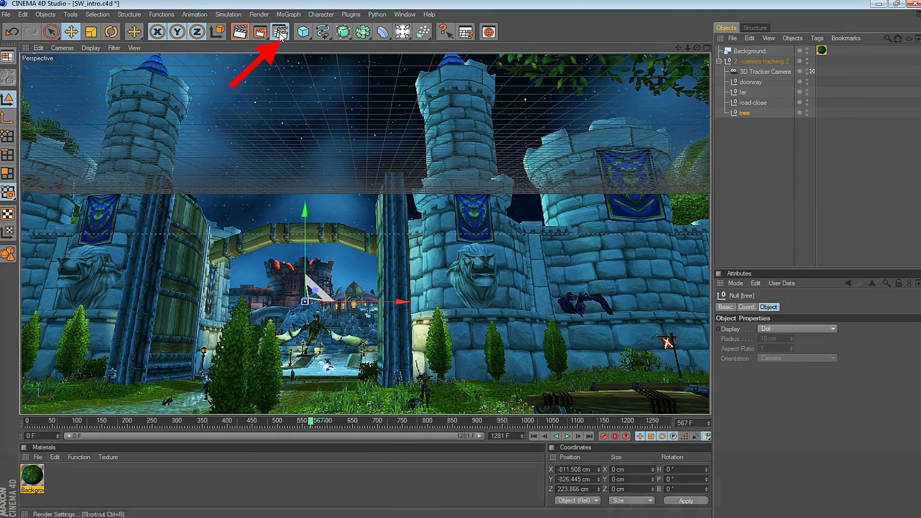
Verify the render output is 1920×1080 at 60 fps, frames 0–1281
click(279, 33)
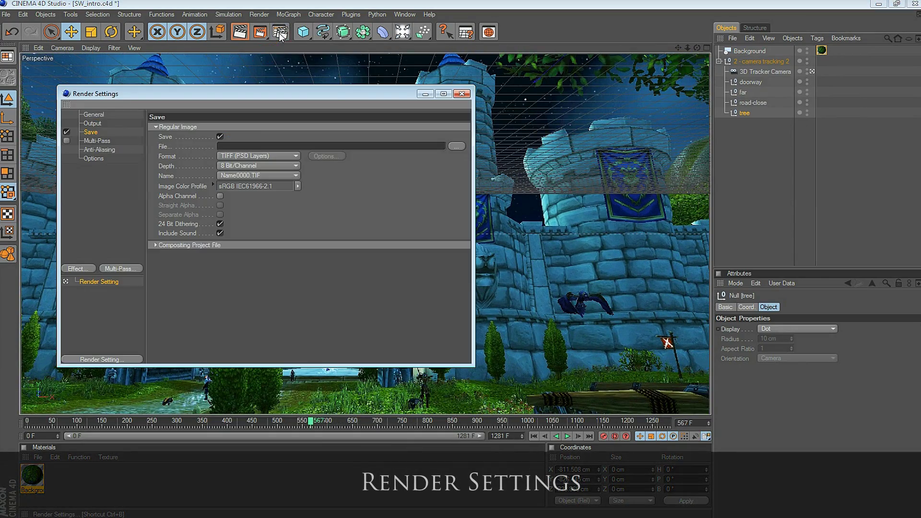
click(114, 124)
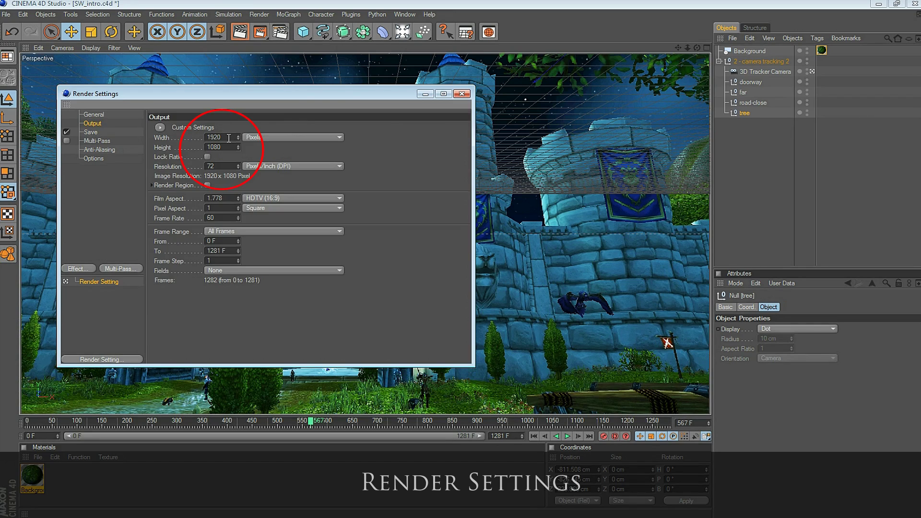
drag(212, 93, 220, 97)
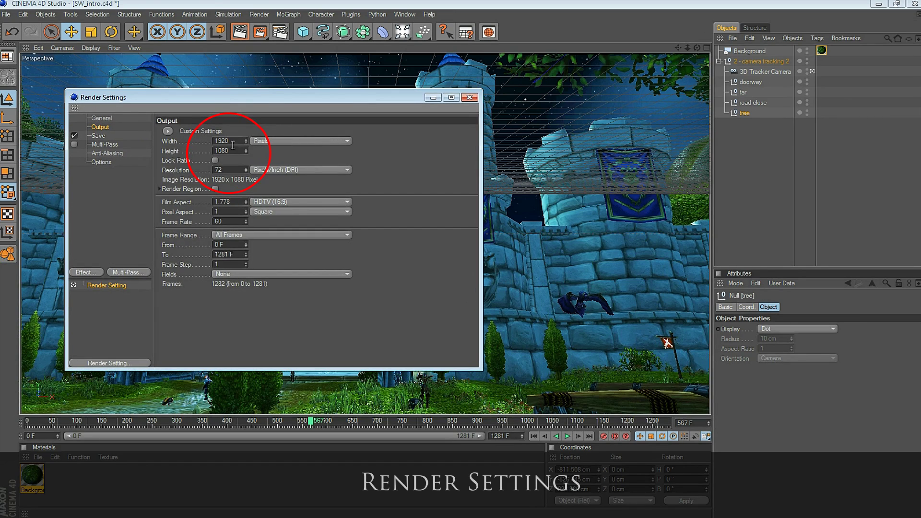
click(168, 129)
click(164, 128)
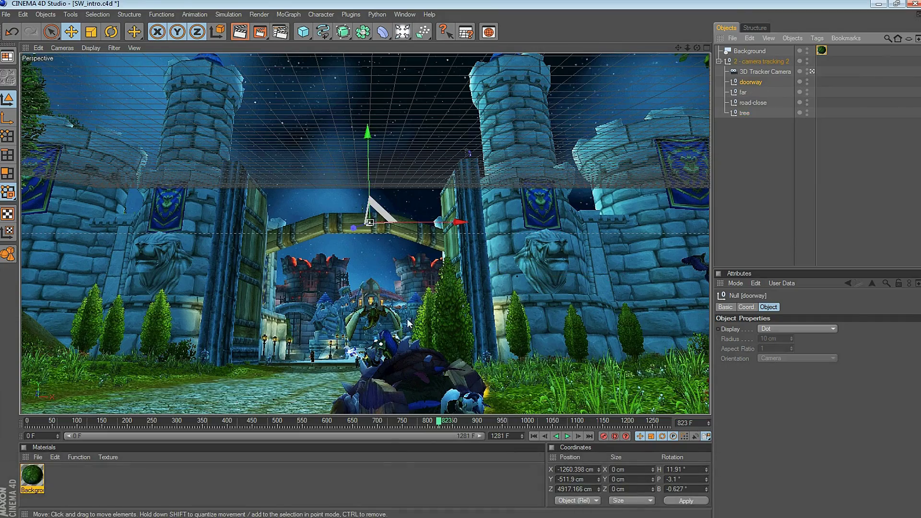
mouse_move(438, 422)
mouse_down()
mouse_move(557, 428)
mouse_move(134, 424)
mouse_move(431, 431)
mouse_up()
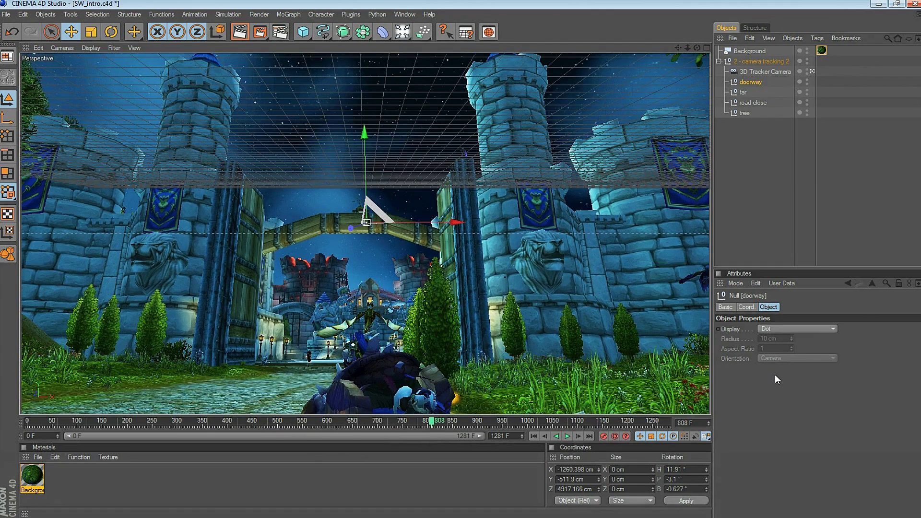
Add a MoText object and move the timeline to frame 799
click(294, 14)
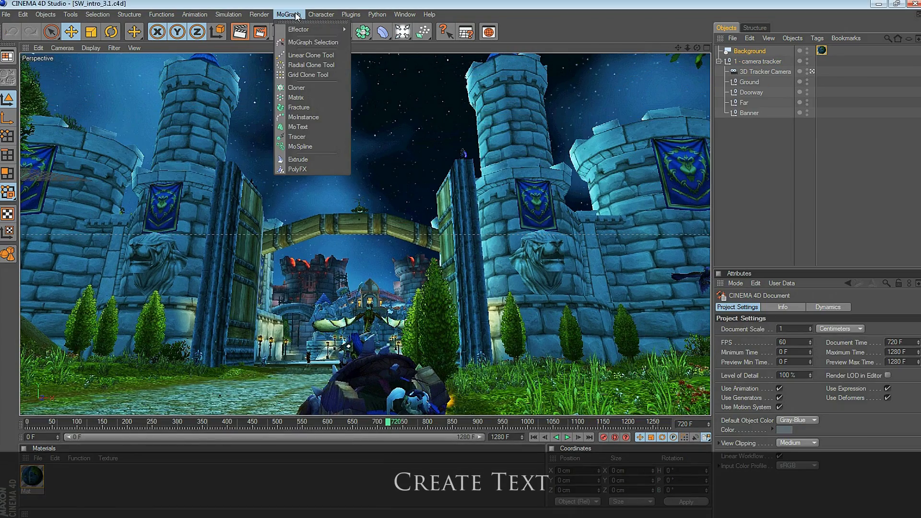
click(312, 127)
drag(387, 422, 426, 422)
Give MoText the Doorway null's position: X 8068.231, Y 553.658, Z 38599.306 cm
click(744, 103)
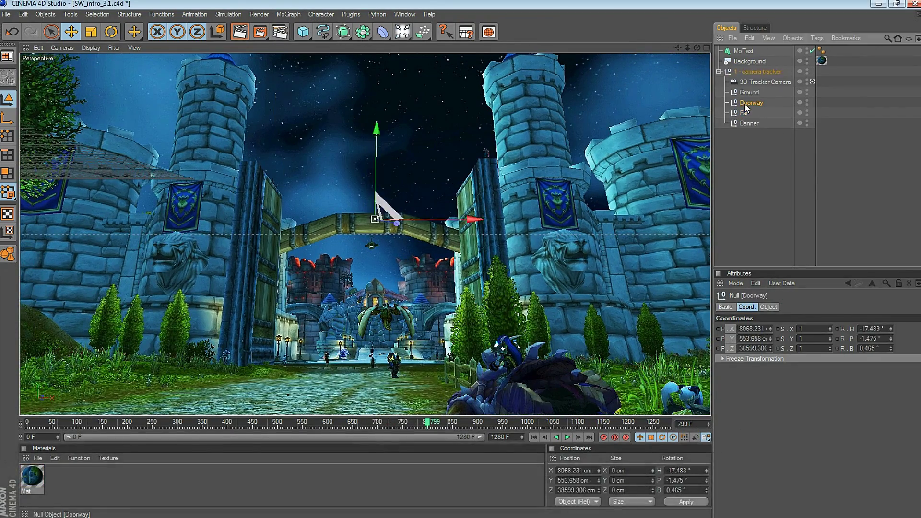
click(753, 328)
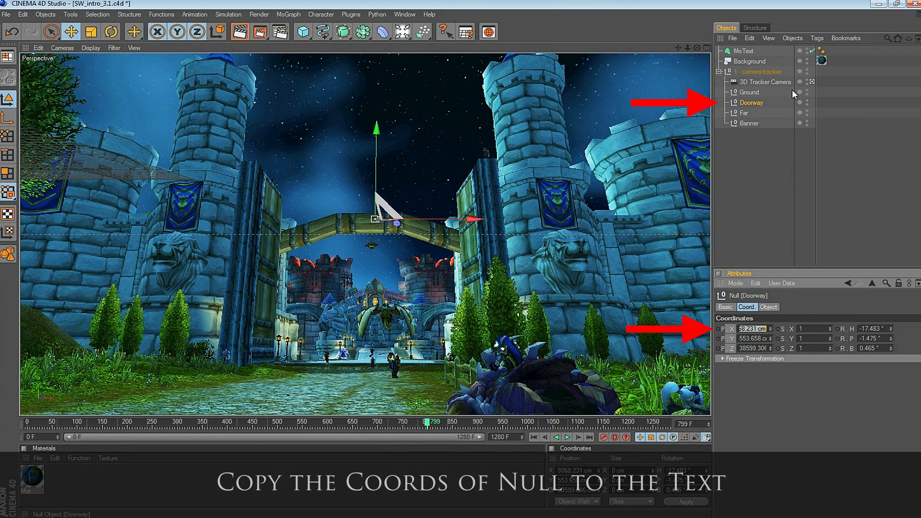
click(746, 51)
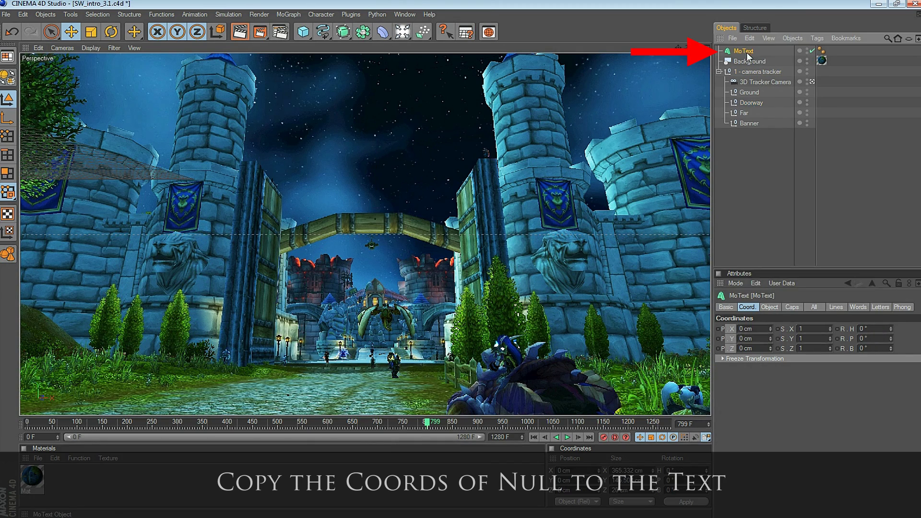
click(747, 328)
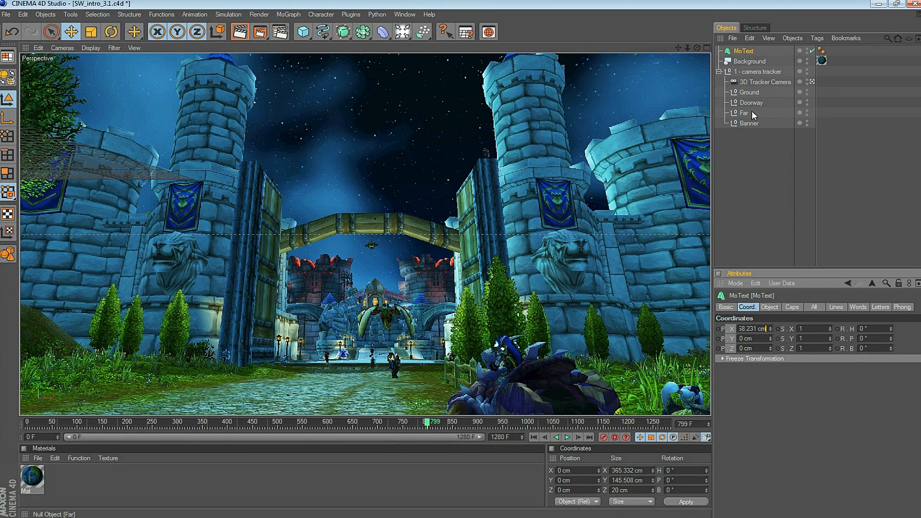
click(754, 338)
key(Return)
click(751, 349)
text(38599.306 cm)
key(Return)
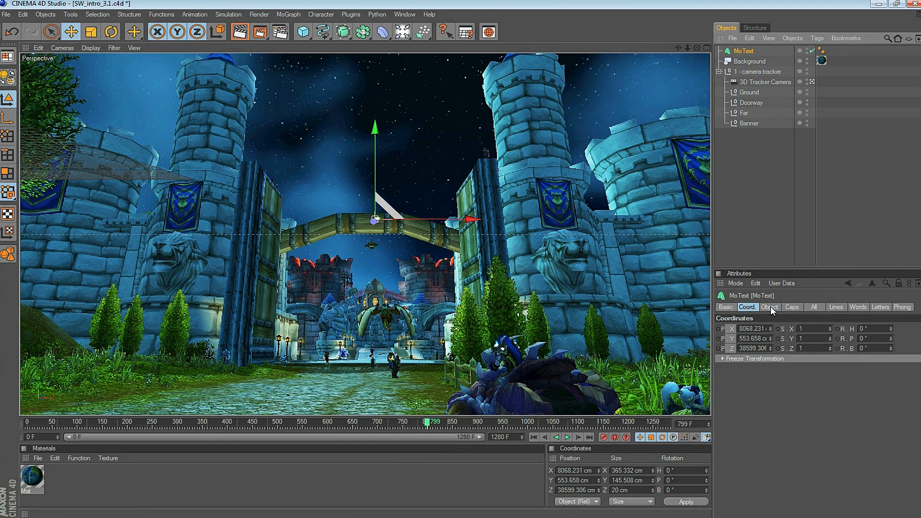
Set the MoText height to 2000 cm and move to frame 875
click(769, 307)
double_click(787, 409)
text(2000)
key(Return)
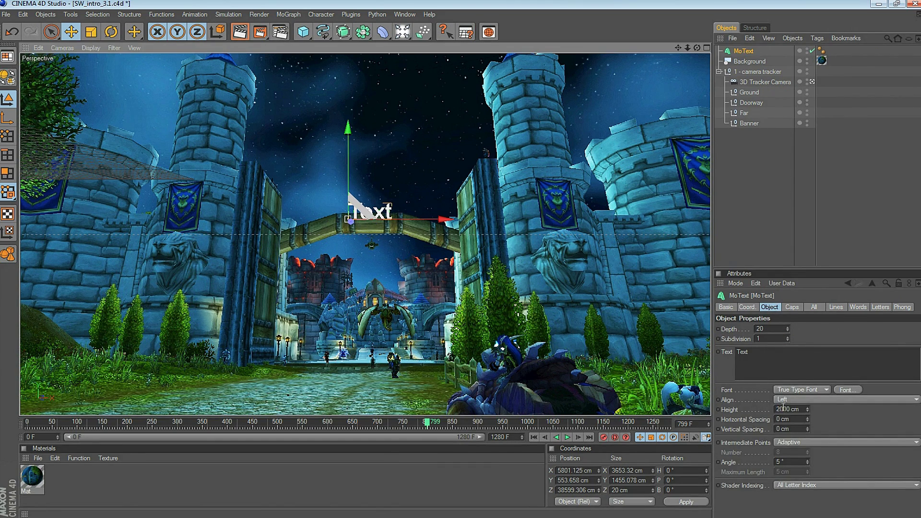
drag(418, 424, 464, 424)
key(ctrl+d)
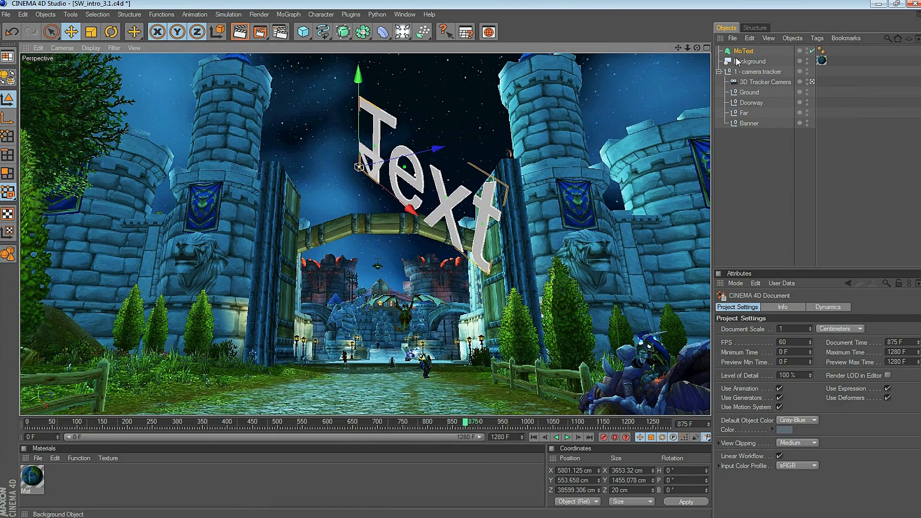
Deepen the extrusion to about 414, change the text to 'Psynaps' and pick a new font
click(848, 282)
text(200)
key(Tab)
drag(786, 329, 764, 392)
text(Psynaps)
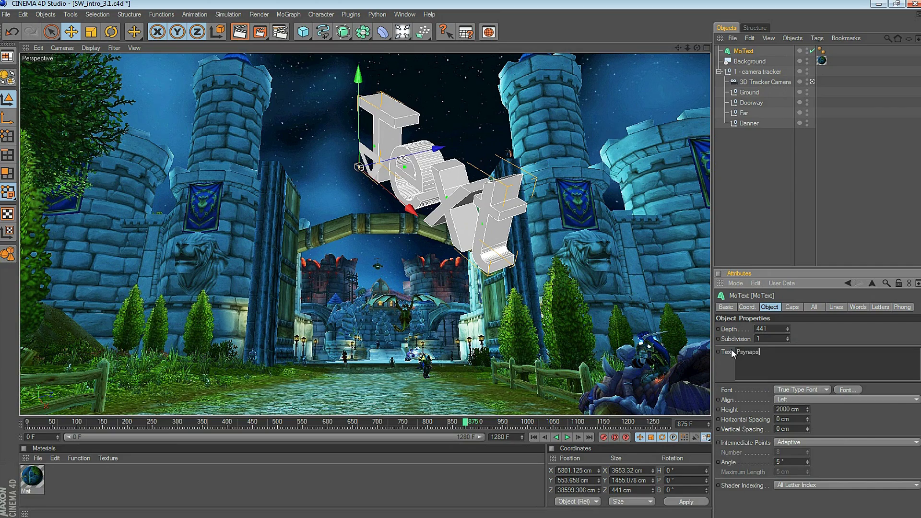
click(847, 390)
click(62, 106)
click(175, 286)
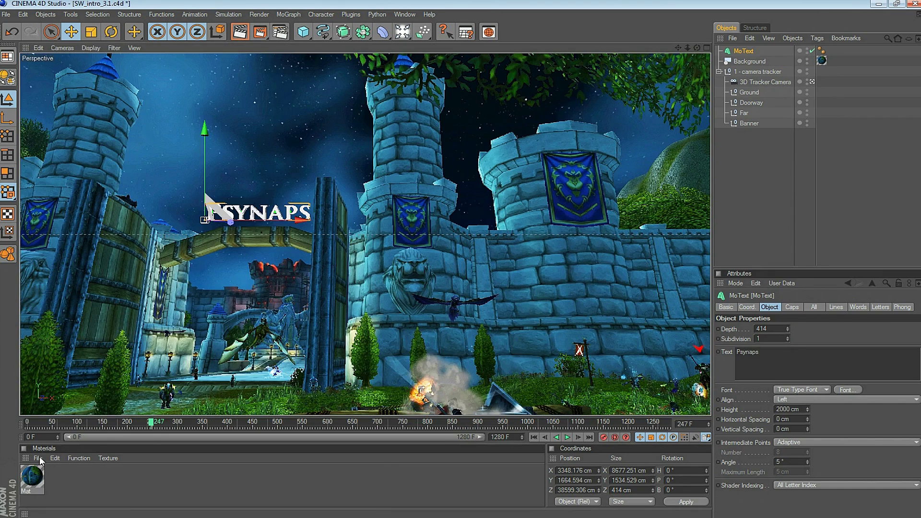
Load the Metal-Chrome material preset and apply it to the MoText
click(37, 458)
mouse_move(65, 424)
mouse_move(168, 424)
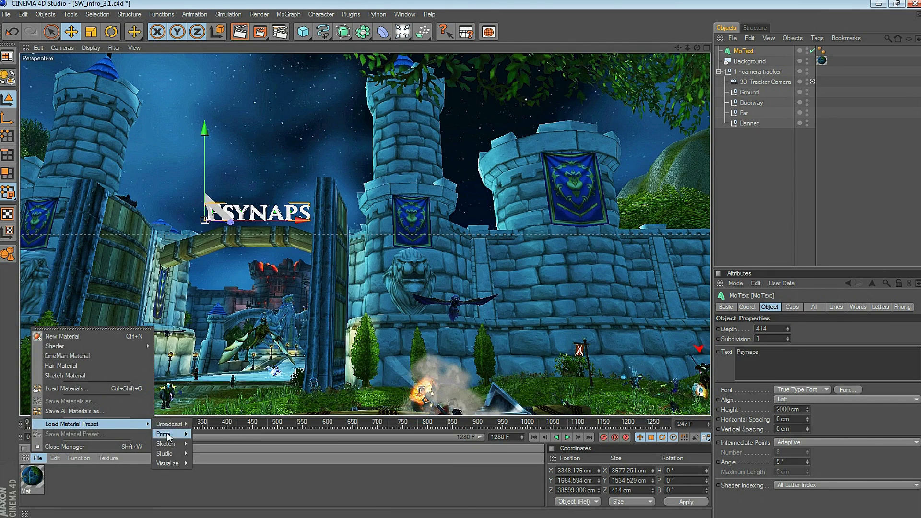
mouse_move(168, 463)
mouse_move(207, 463)
mouse_move(250, 415)
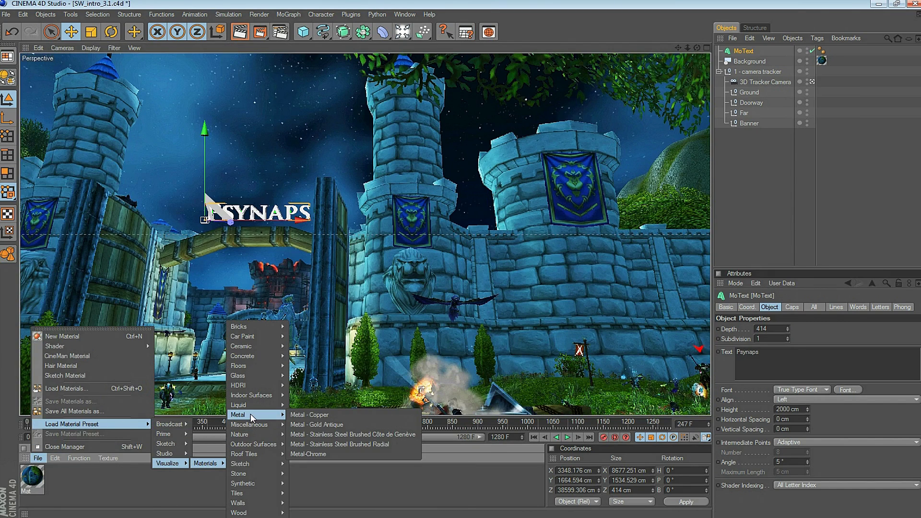
click(309, 453)
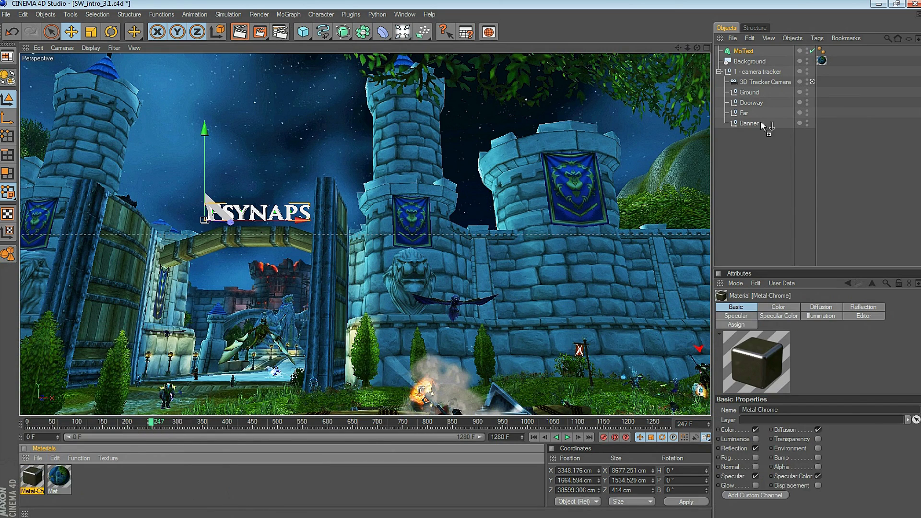
drag(764, 125, 743, 51)
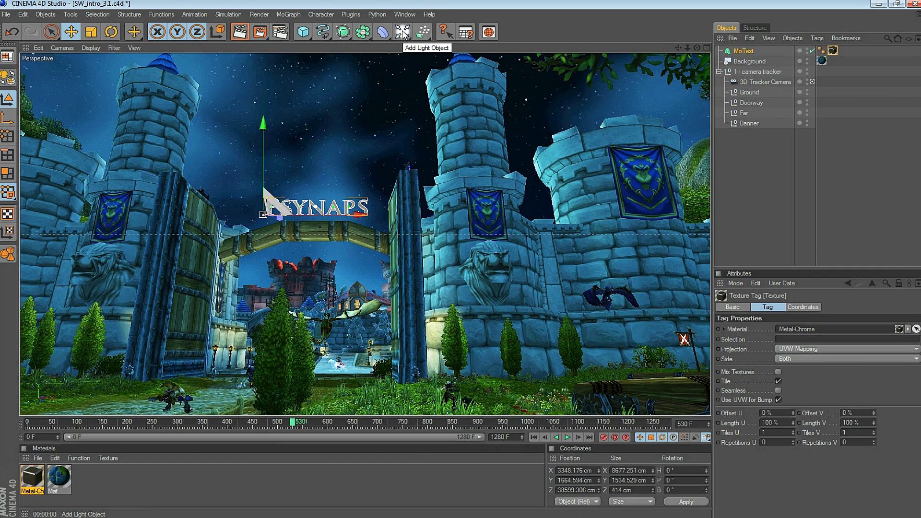
Add a light, raise it into the sky above the gate, and render a test view
click(402, 32)
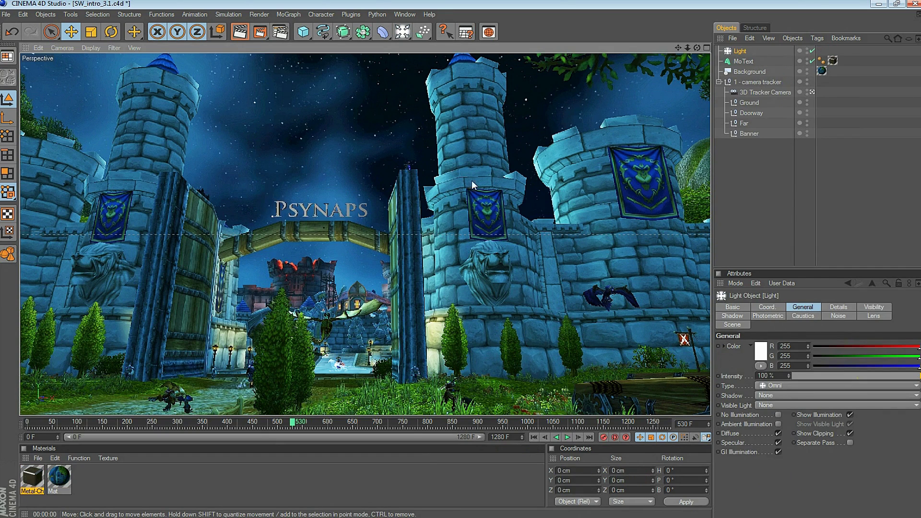
drag(171, 233, 369, 115)
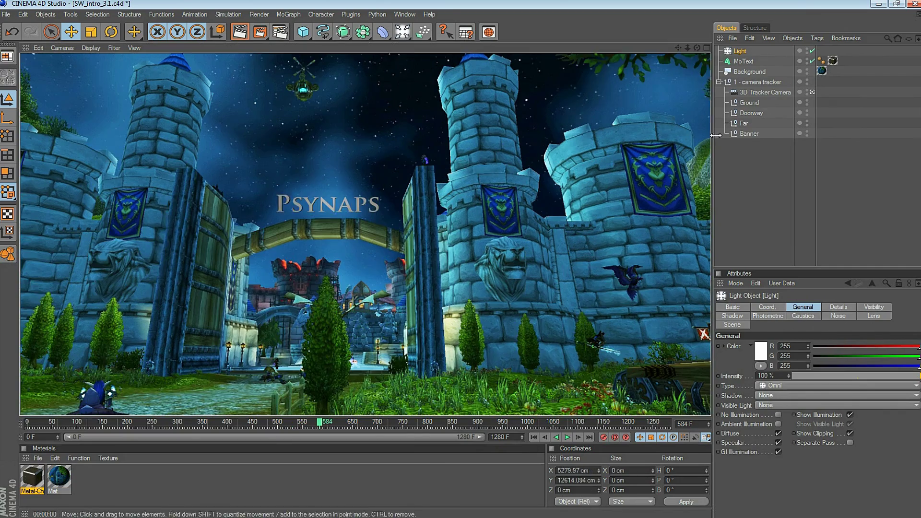
click(276, 192)
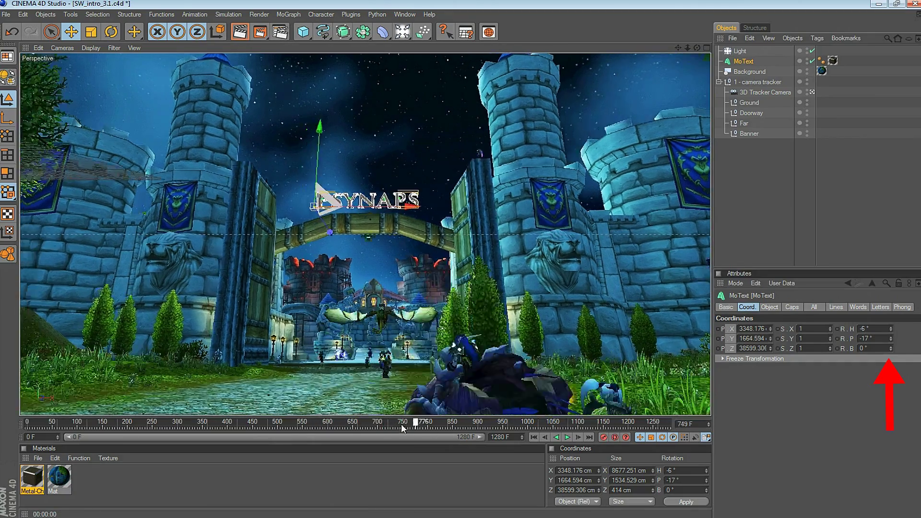
key(ctrl+r)
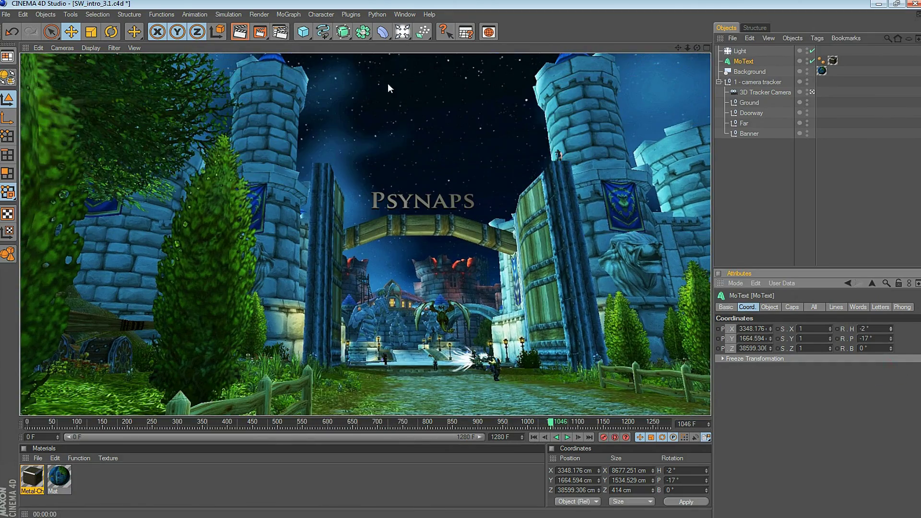
click(741, 62)
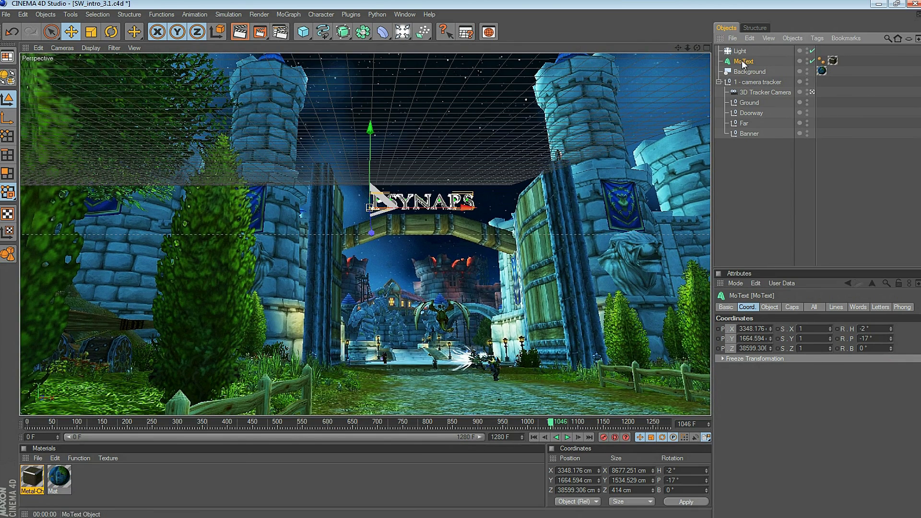
Set the light to 124% intensity with Shadow Maps (Soft) shadows
click(740, 52)
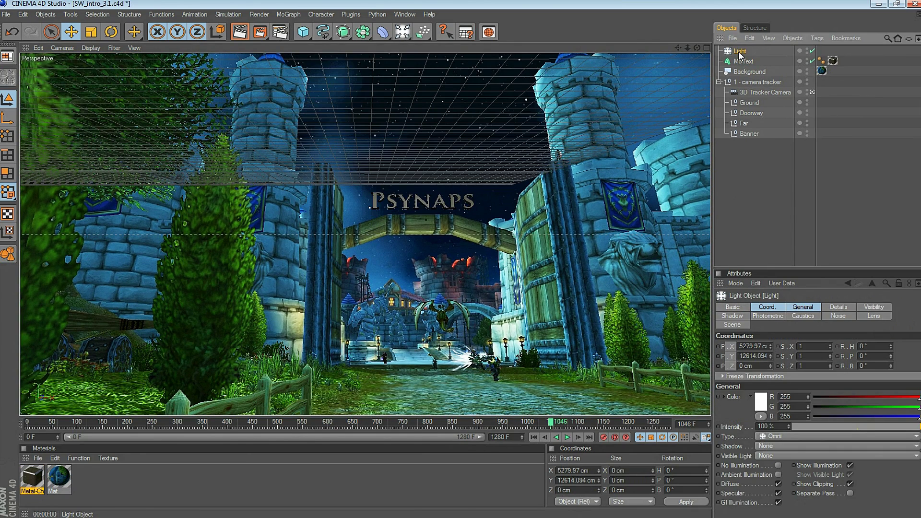
drag(784, 426, 779, 421)
click(771, 445)
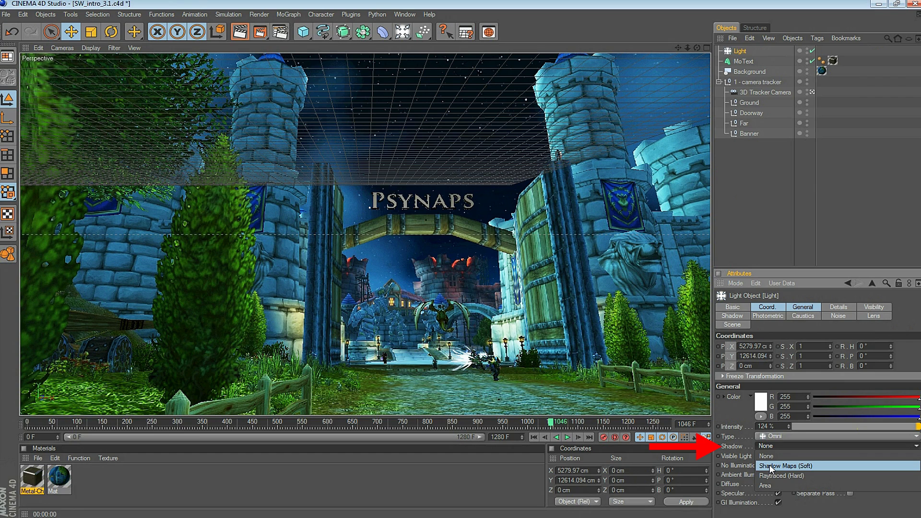
click(771, 466)
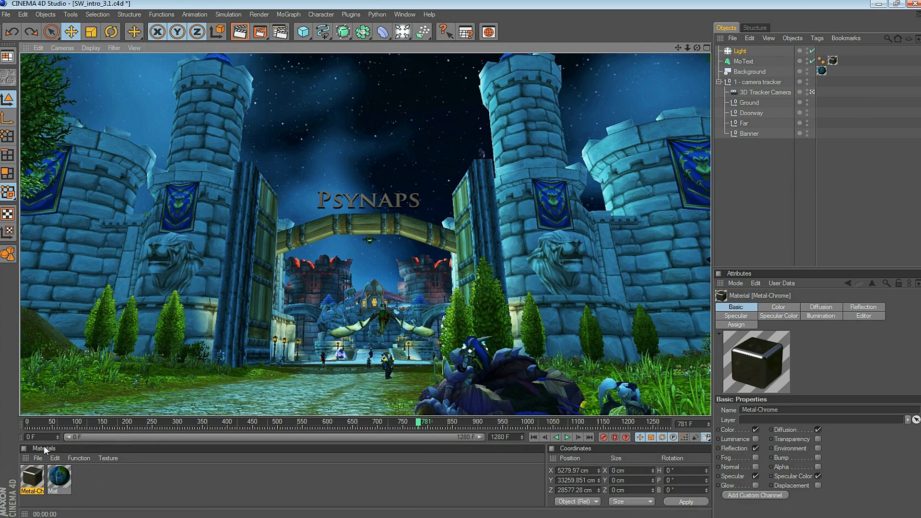
click(36, 459)
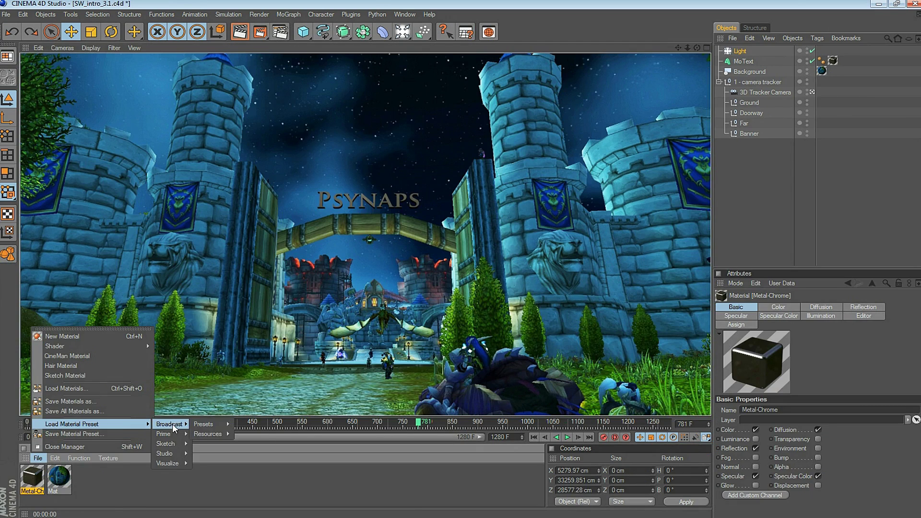
Load the Glaze-Blue glossy preset and recolour its diffuse and Specular 3 to orange
mouse_move(286, 445)
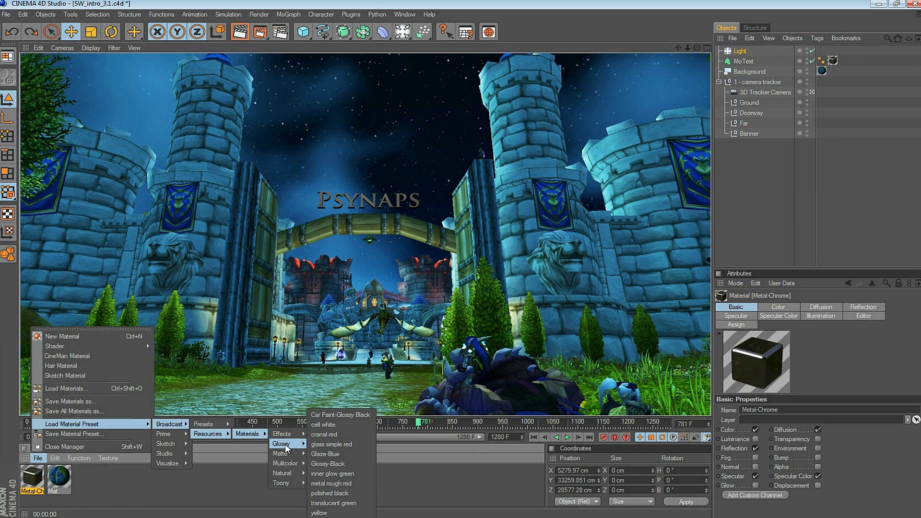
click(325, 453)
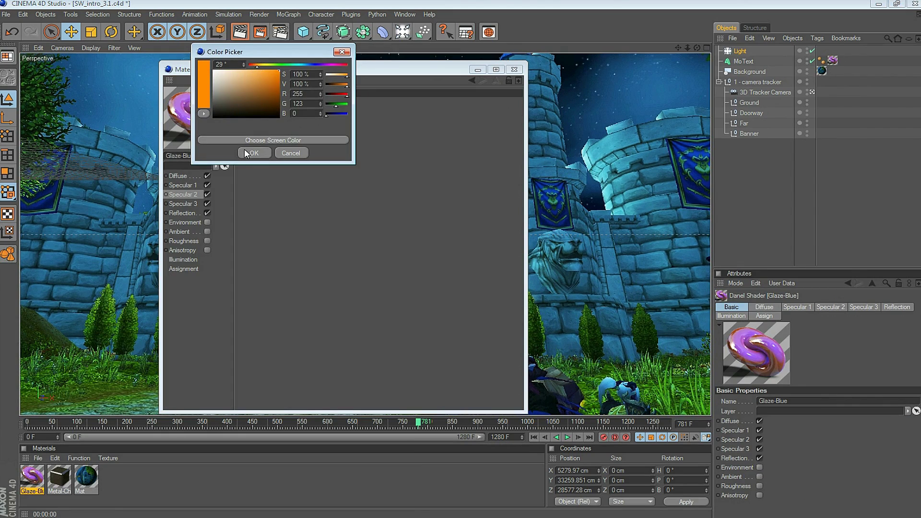
click(254, 153)
click(185, 203)
click(263, 101)
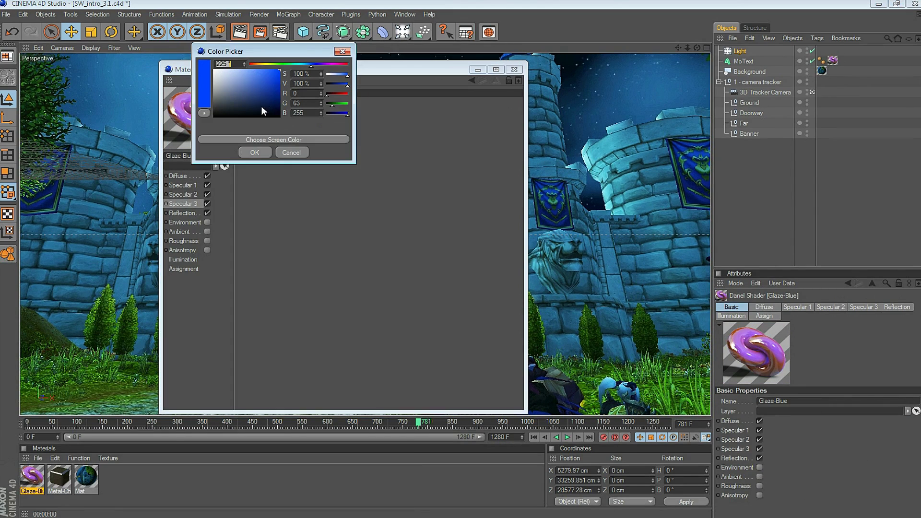
click(260, 64)
click(254, 152)
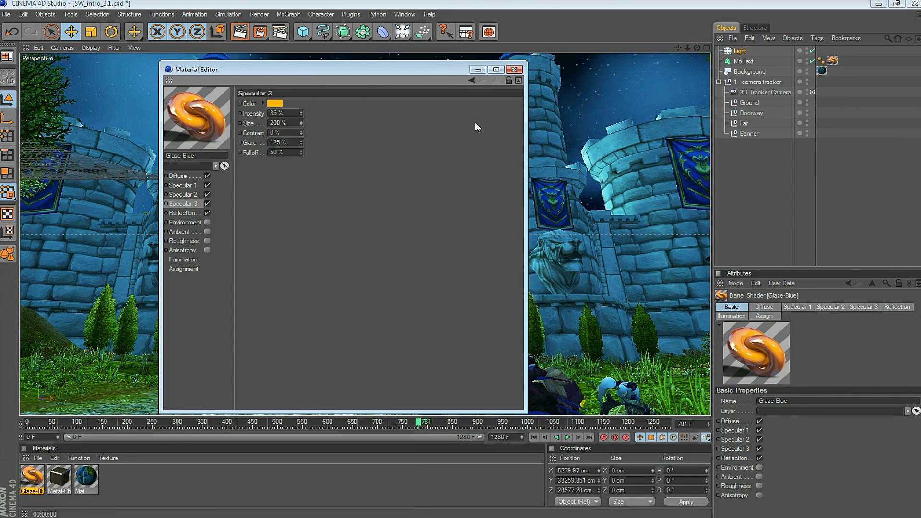
click(512, 70)
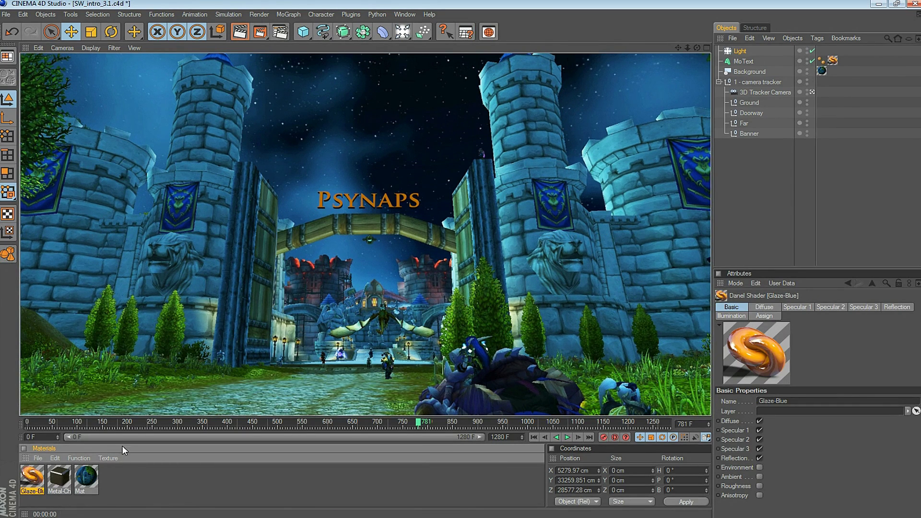
Duplicate the text as a 1000 cm tall 'Holy Paladin' line placed under Psynaps
click(742, 62)
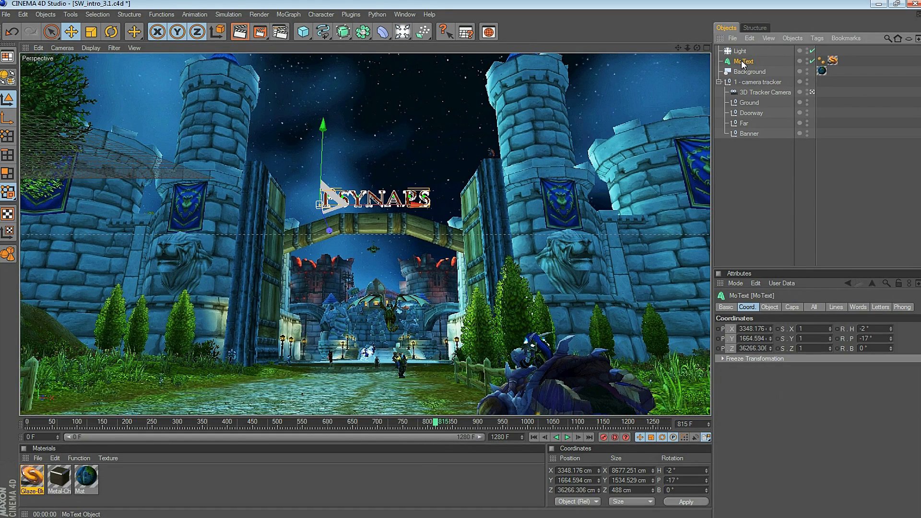
drag(743, 63, 744, 68)
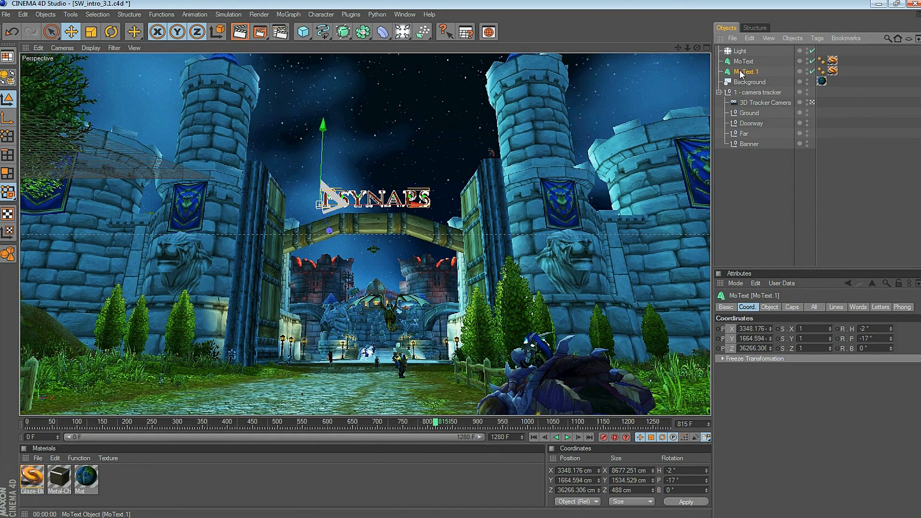
drag(369, 199, 369, 214)
click(769, 307)
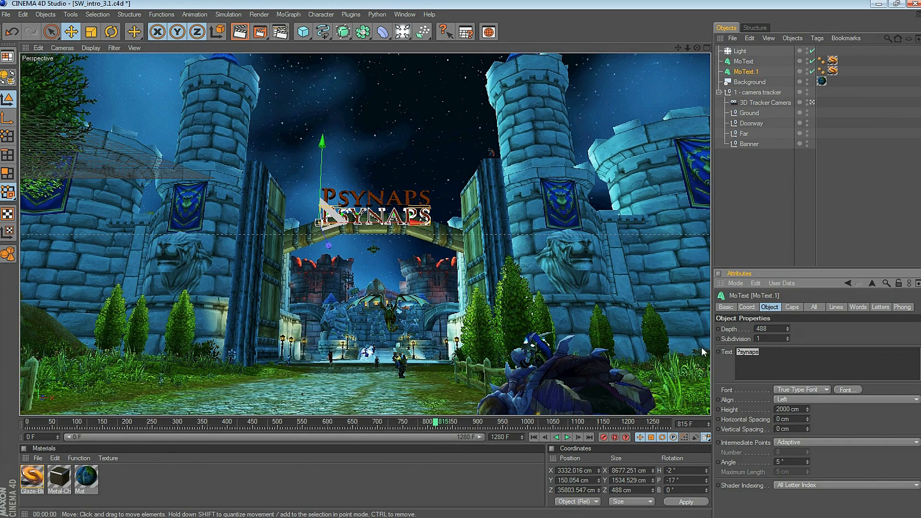
text(Holy Paladin)
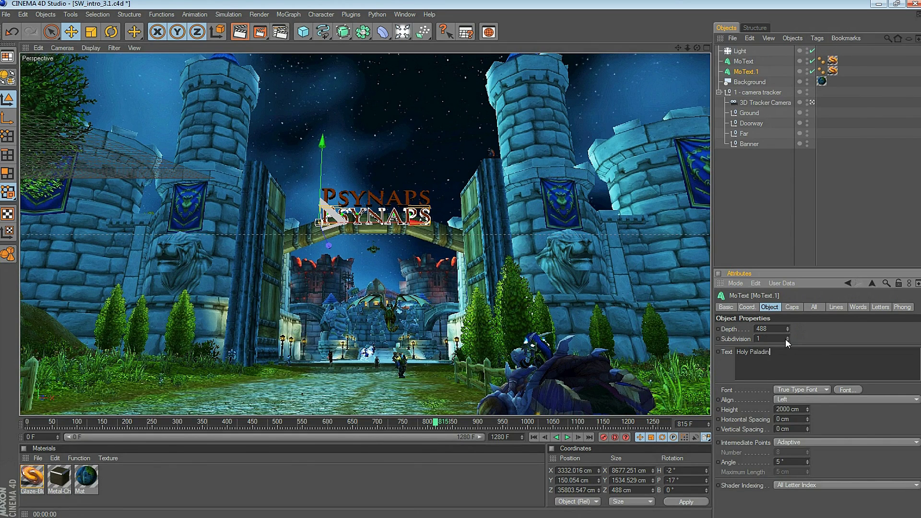
double_click(788, 409)
text(1000)
key(Return)
drag(420, 224, 482, 328)
key(ctrl+r)
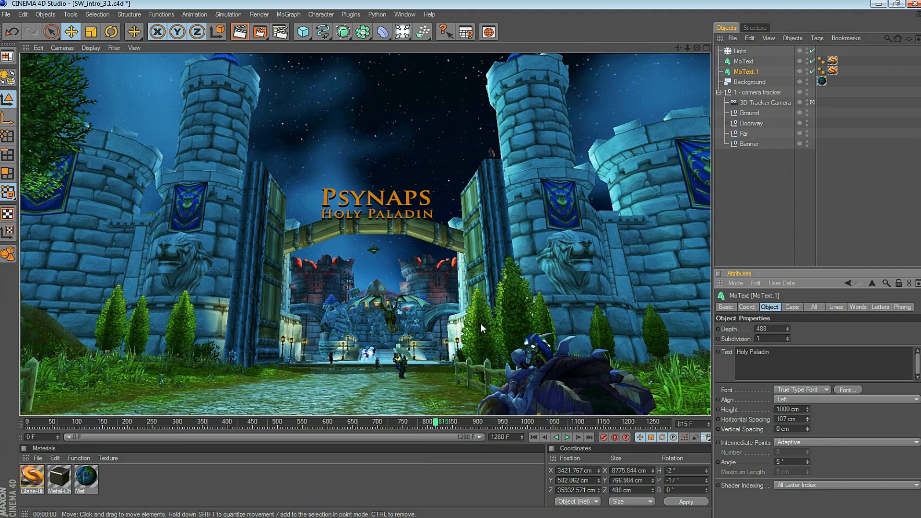
drag(436, 423, 403, 423)
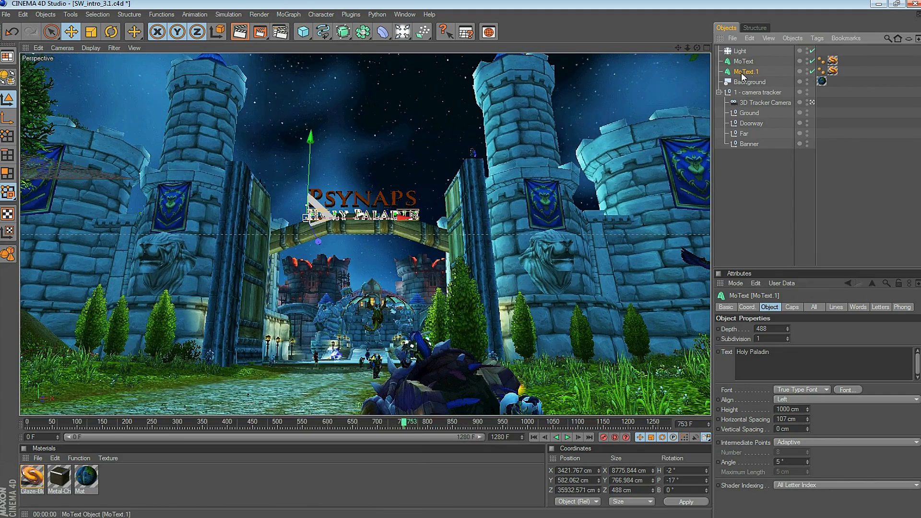
Add a third line reading YOUTUBE.COM/RSMRT below Holy Paladin with tighter letter spacing
key(ctrl+c)
key(ctrl+v)
drag(364, 214, 365, 227)
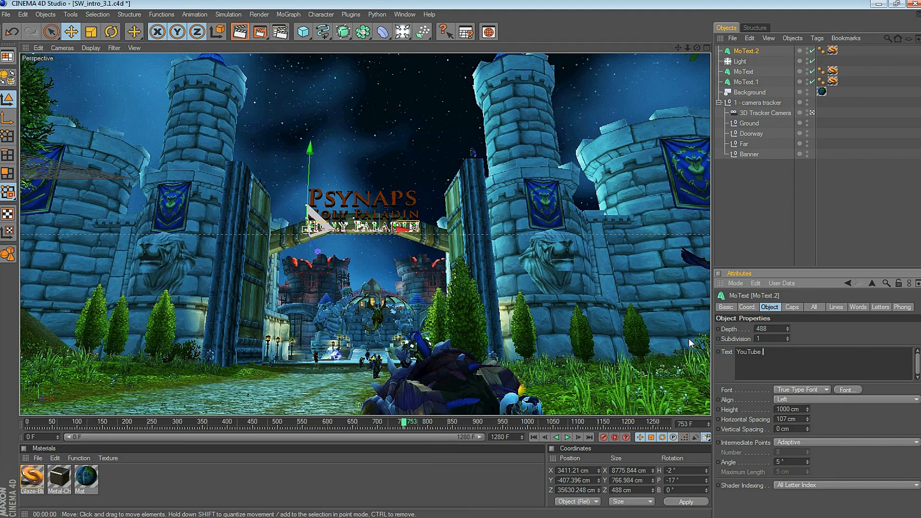
text(com/rsmrt)
drag(805, 420, 805, 445)
click(239, 32)
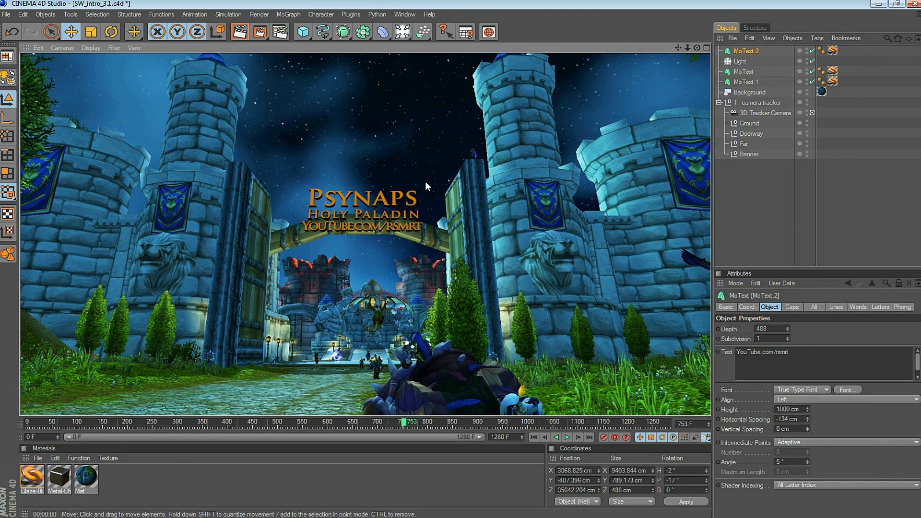
Group the three text lines and turn their heading to face the camera
drag(746, 51, 749, 83)
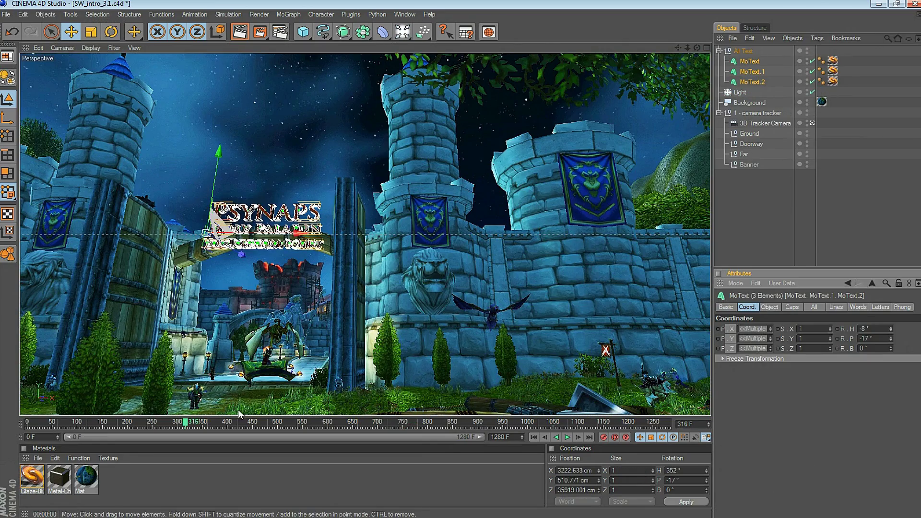
drag(208, 424, 545, 424)
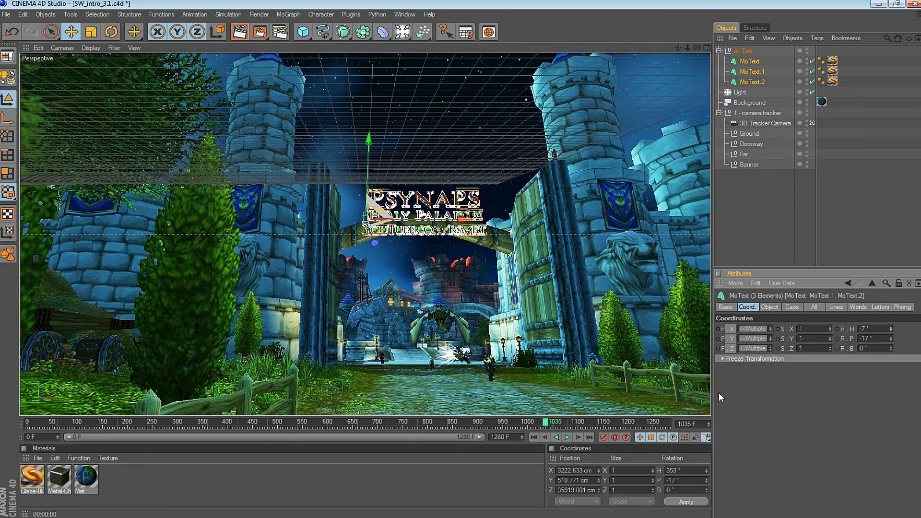
click(239, 32)
drag(890, 328, 890, 307)
click(258, 424)
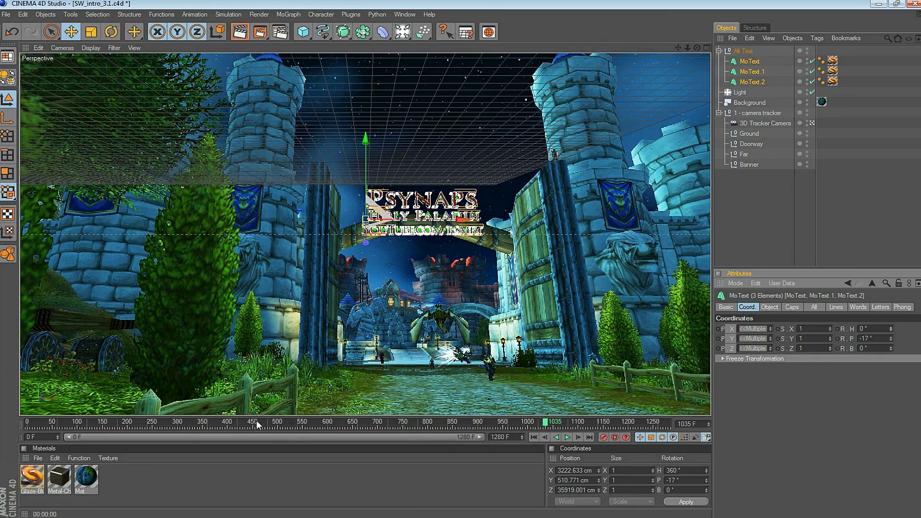
Apply the HDTV 1080 29.97 output preset and set the frame rate to 60 fps
click(279, 31)
click(503, 149)
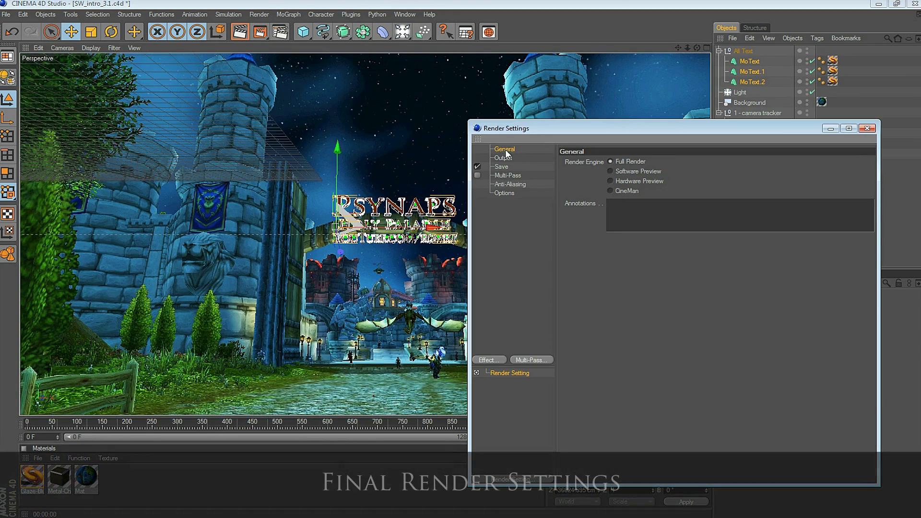
click(501, 157)
click(570, 162)
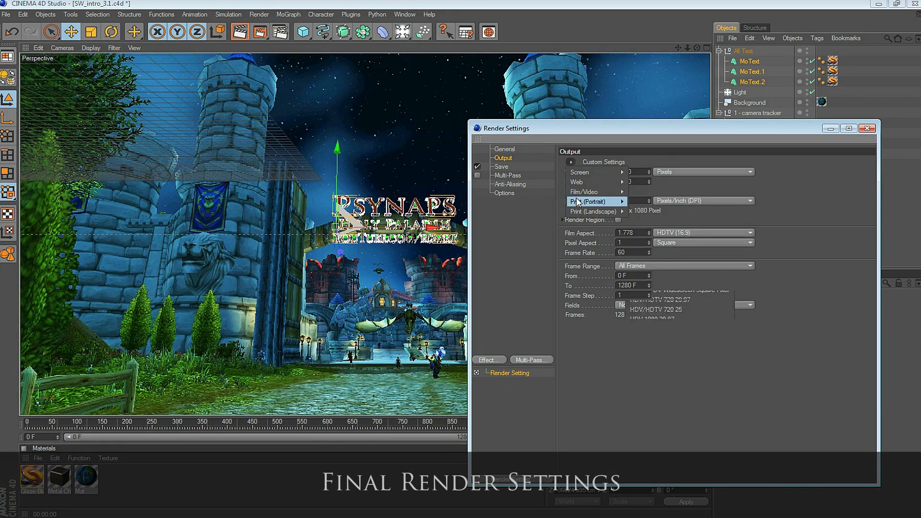
mouse_move(593, 191)
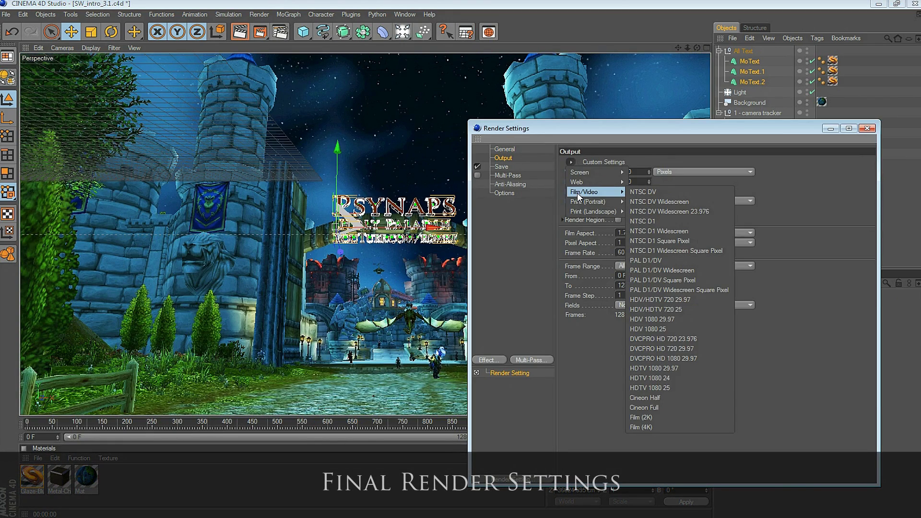
click(674, 369)
double_click(633, 252)
text(60)
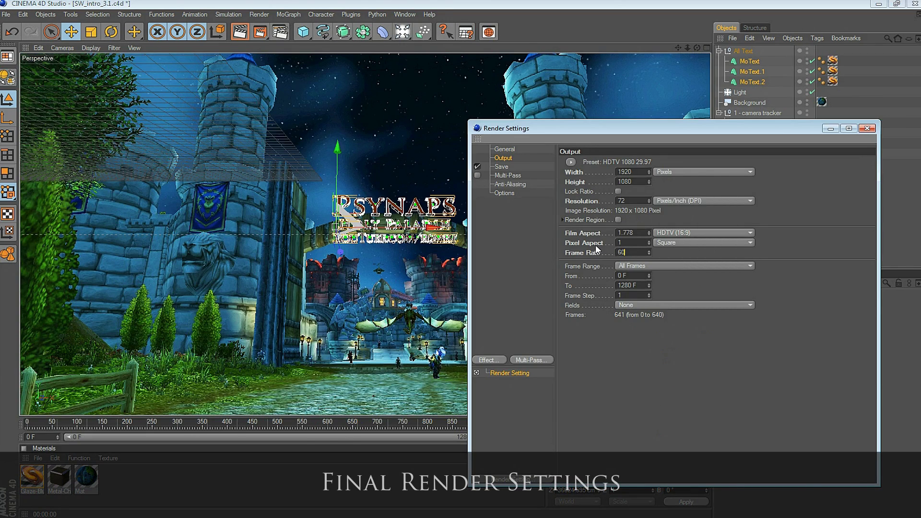
key(Return)
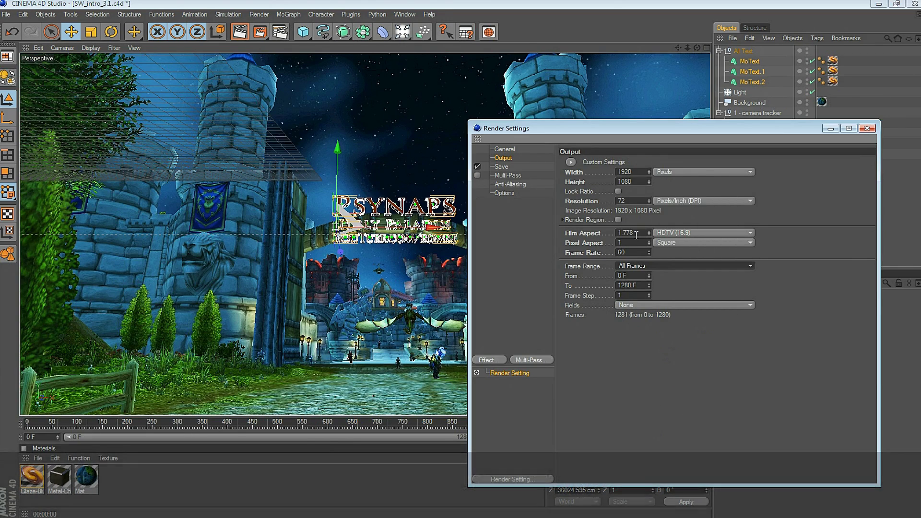
Save rendered frames as JPEG files named test-export
click(500, 167)
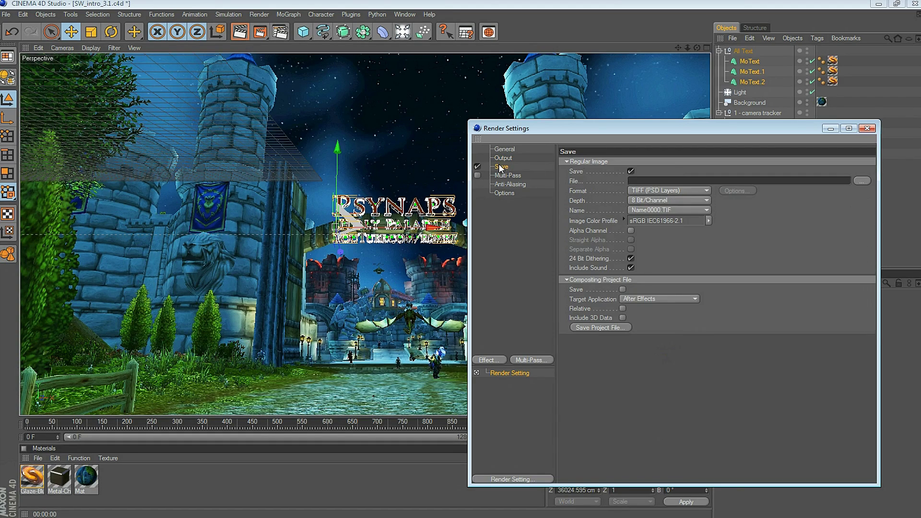
click(862, 181)
text(test-ex)
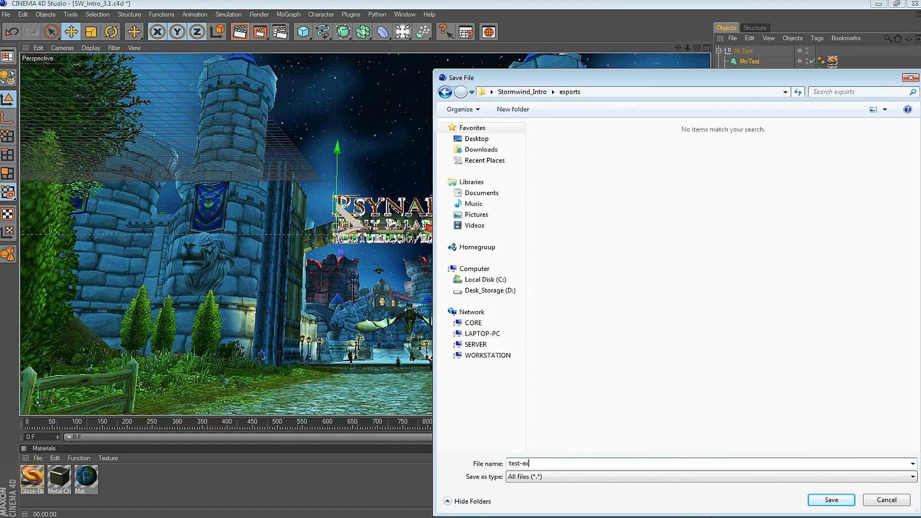
text(port)
key(Return)
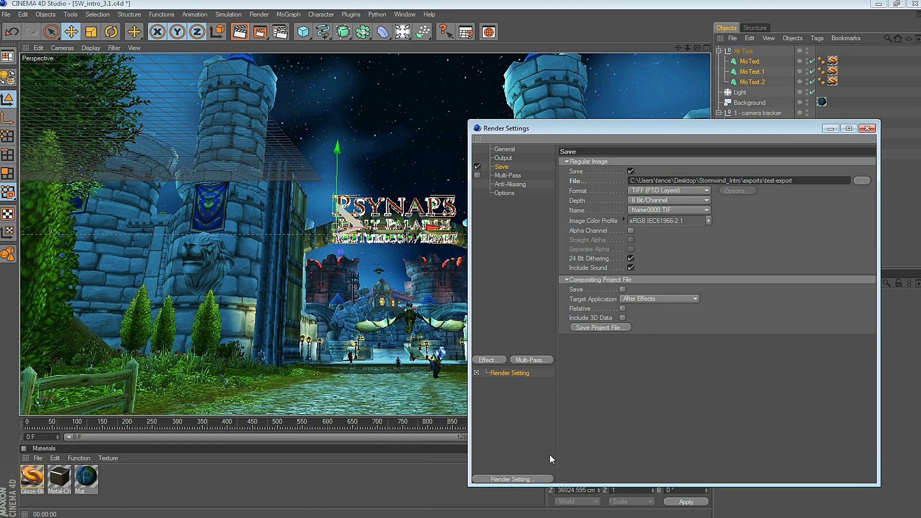
click(667, 190)
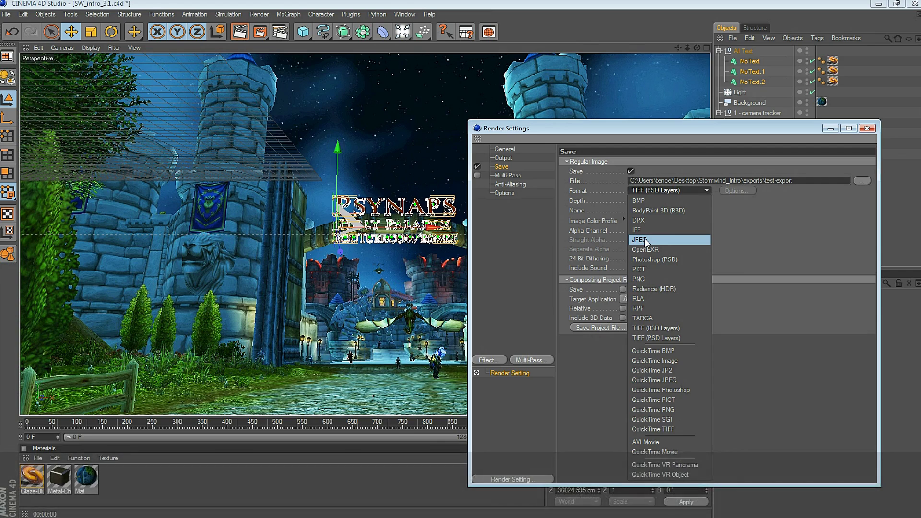
click(646, 239)
click(509, 183)
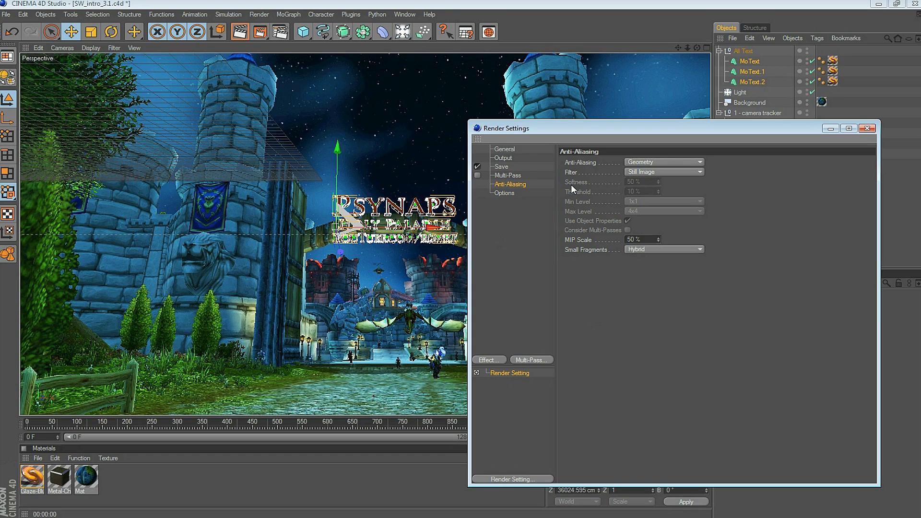
Set the anti-aliasing filter to Animation and add the Ambient Occlusion effect
click(634, 173)
click(638, 182)
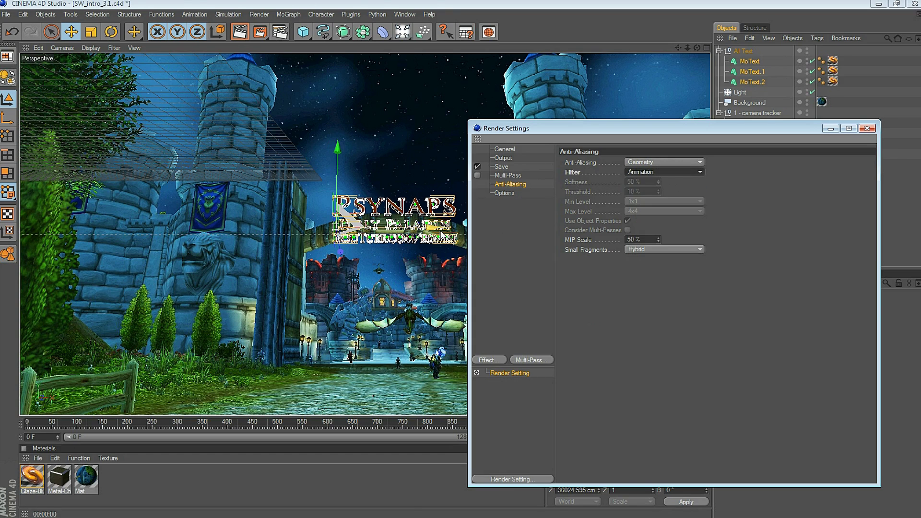
click(504, 194)
click(490, 359)
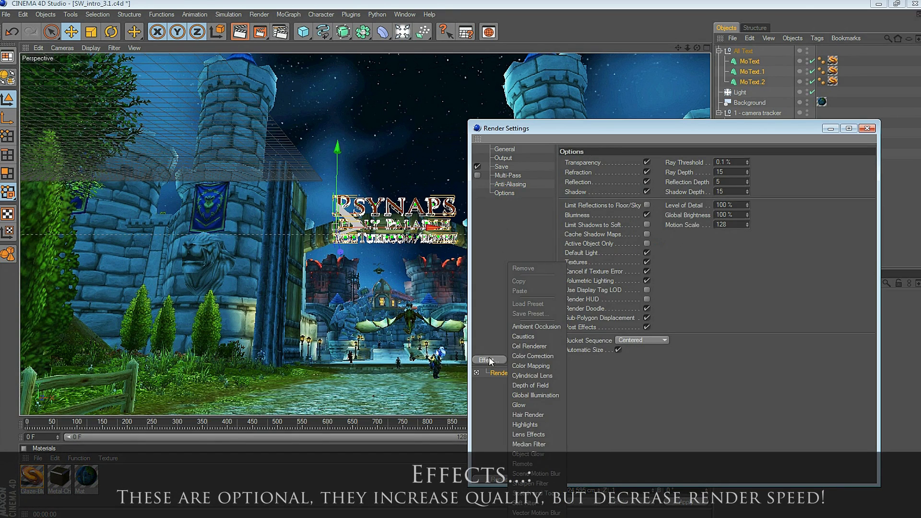
click(522, 327)
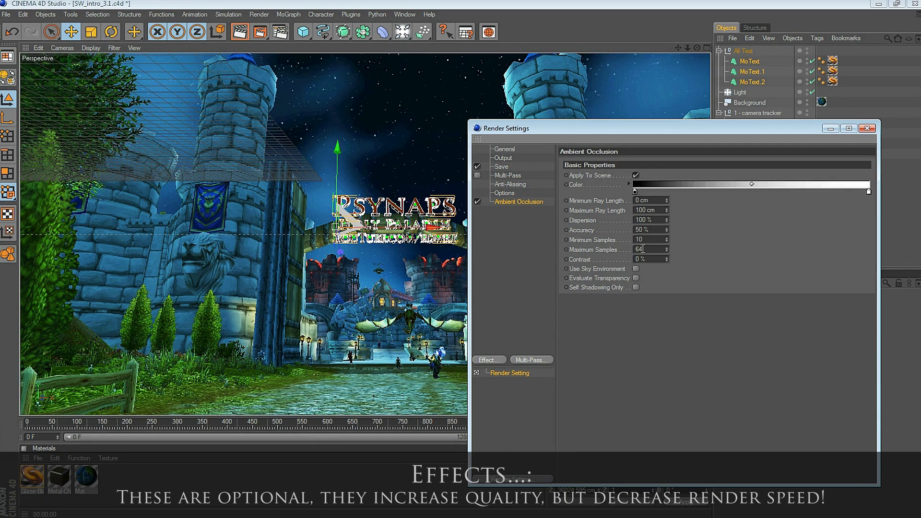
key(Tab)
click(492, 359)
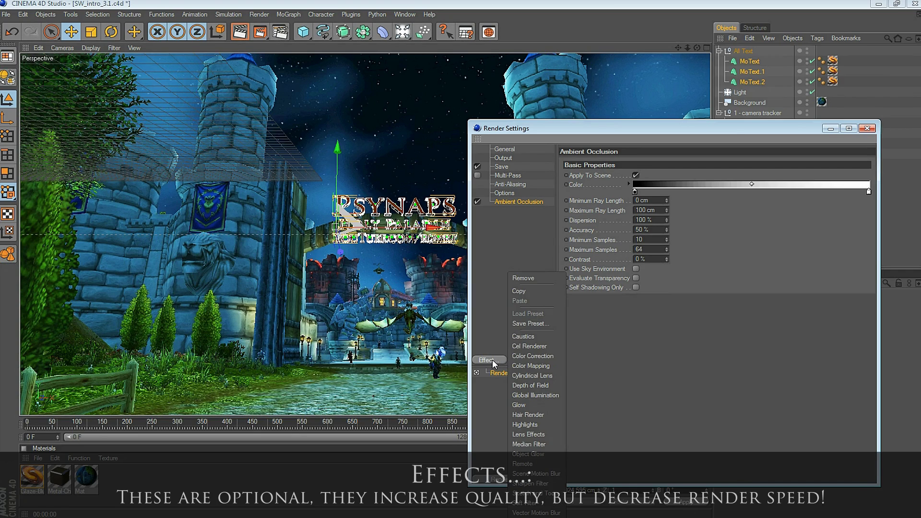
Add Global Illumination in IR + QMC (Camera Animation) mode
click(535, 394)
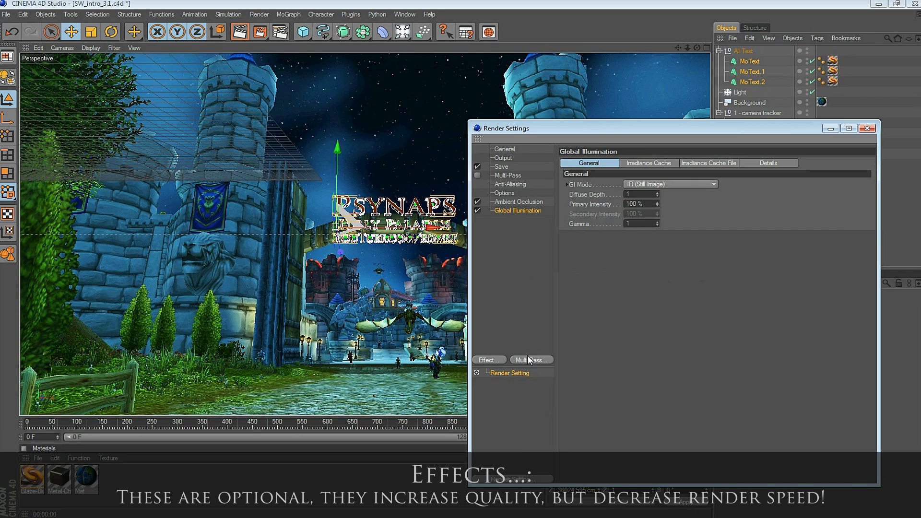
click(651, 185)
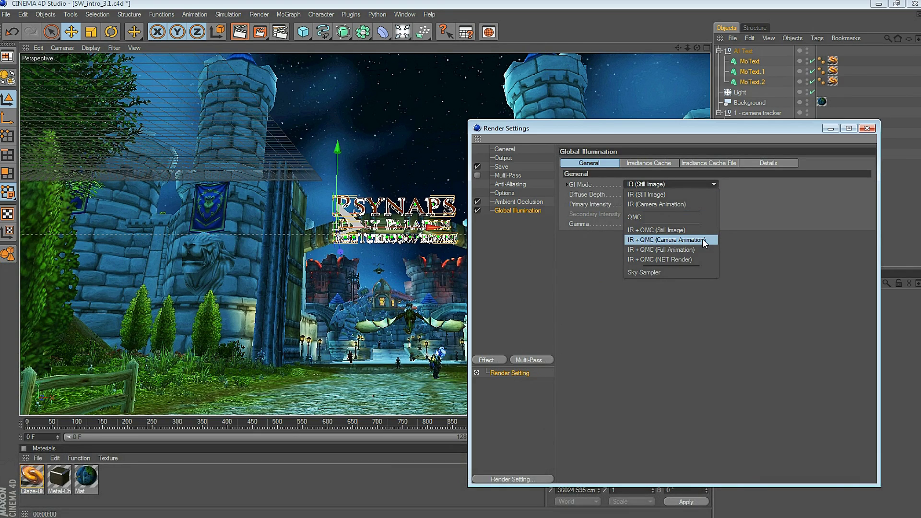
click(702, 239)
Set the irradiance cache to Low samples, Preview density, Minimal smoothing and oversampling
click(648, 163)
click(643, 184)
click(642, 213)
click(646, 194)
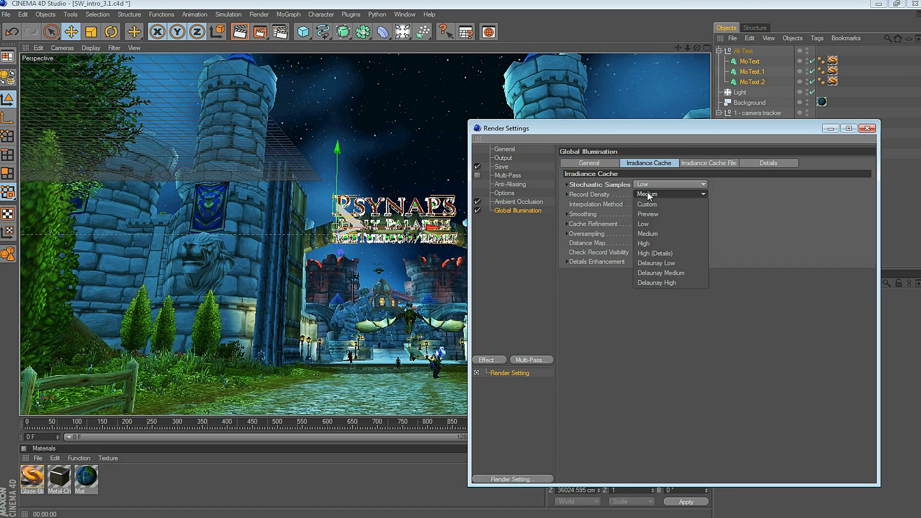
click(647, 214)
click(646, 215)
click(645, 230)
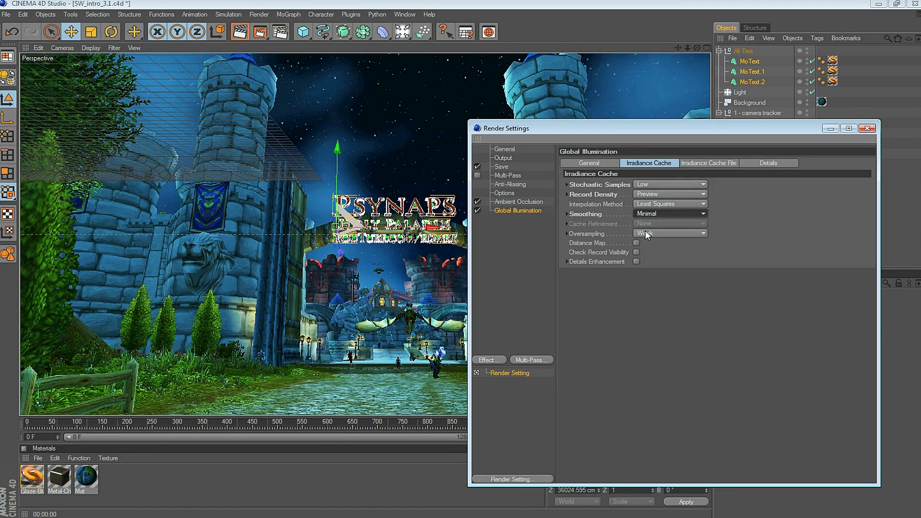
click(645, 233)
click(649, 264)
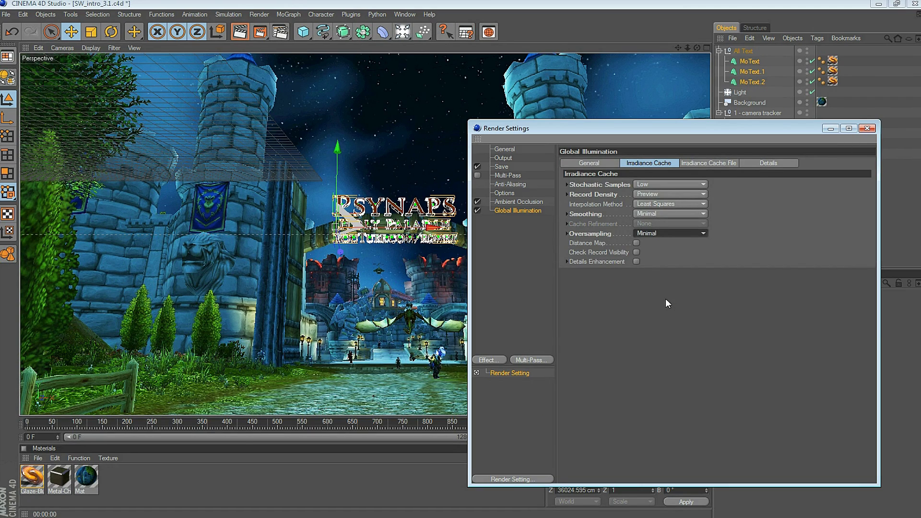
Set a manual render frame range from frame 600 to 900
click(477, 210)
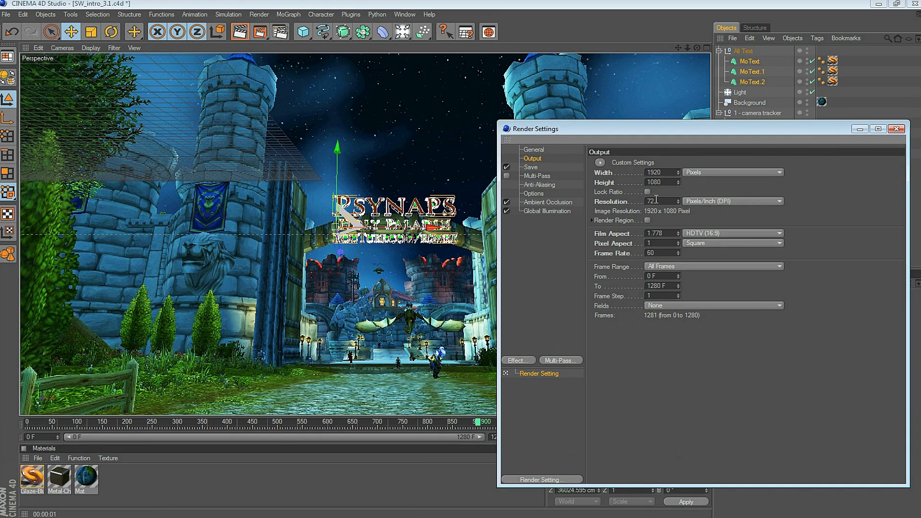
click(663, 265)
click(664, 276)
text(600)
key(Tab)
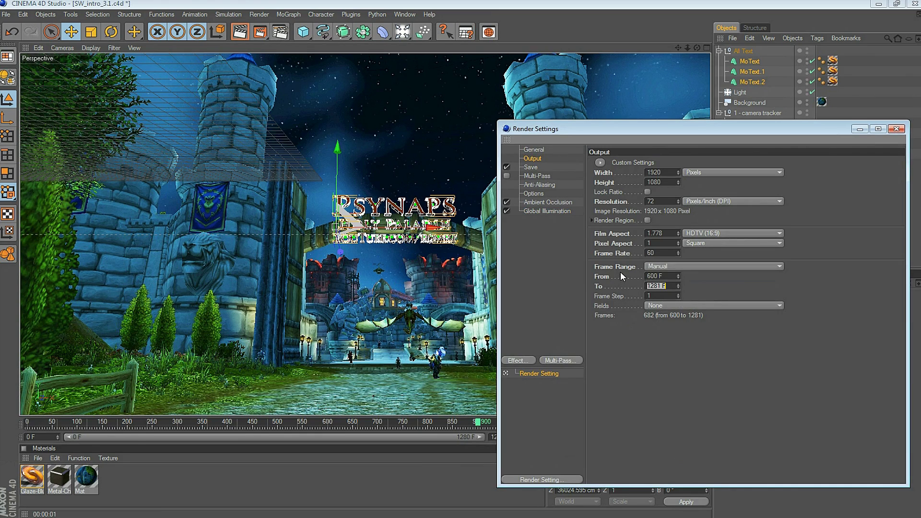
text(900)
key(Return)
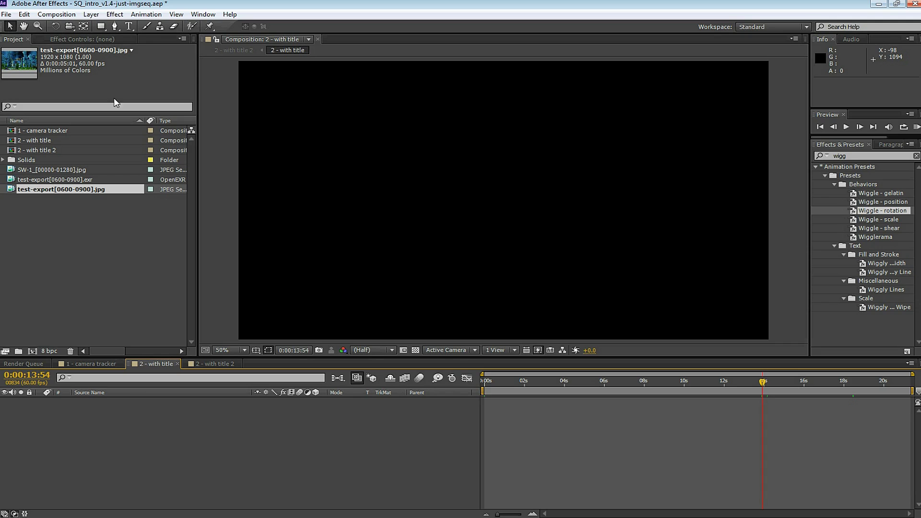
Import the test-export JPG image sequence and interpret it at 60 fps
click(6, 14)
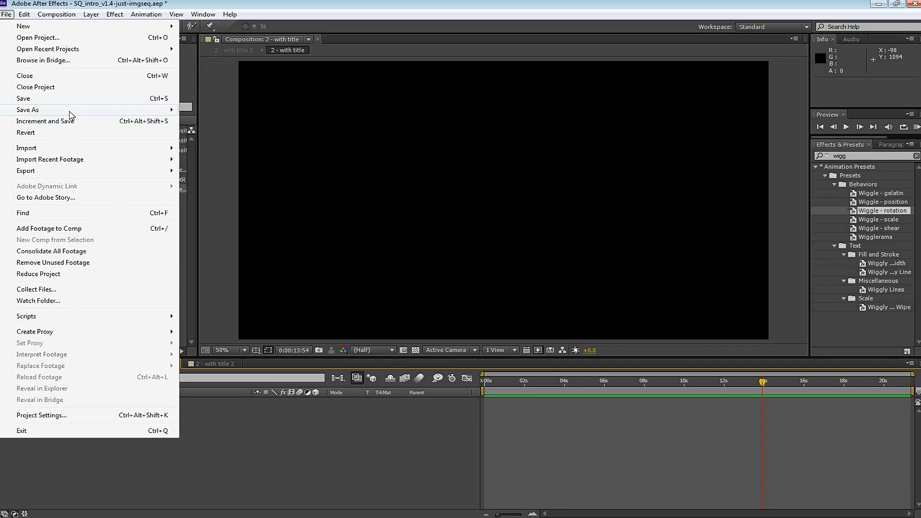
mouse_move(67, 149)
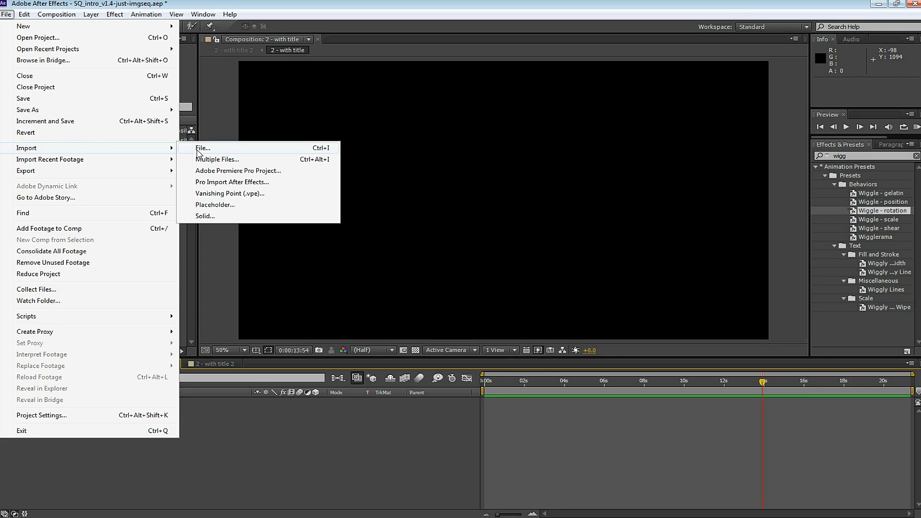
click(197, 151)
double_click(86, 88)
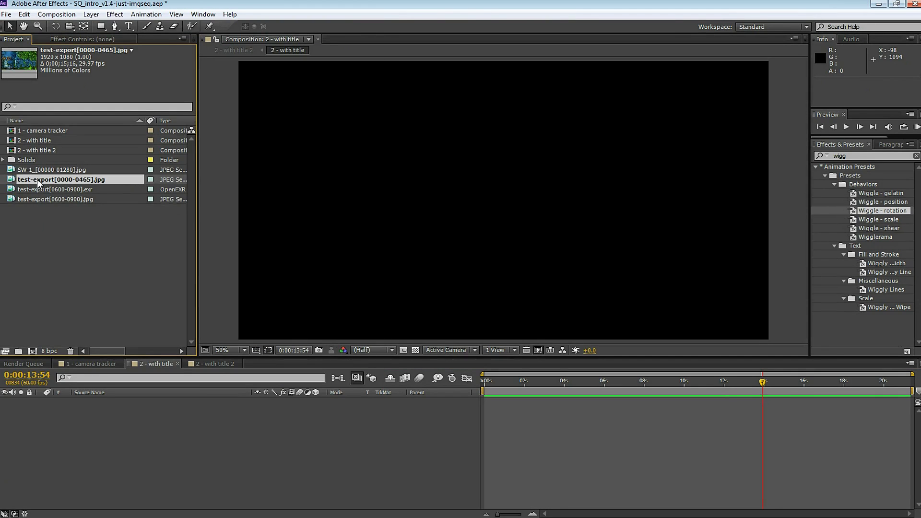
right_click(36, 180)
mouse_move(92, 244)
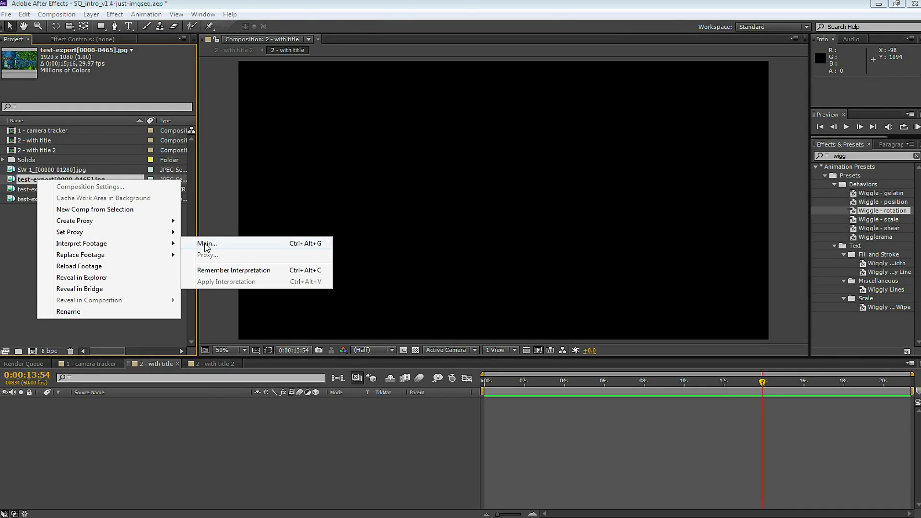
click(206, 243)
text(60)
key(Return)
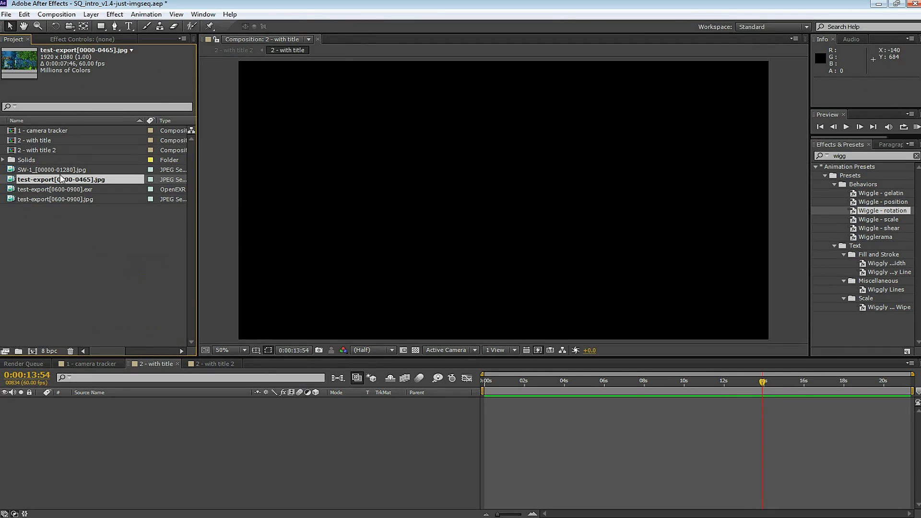
Add the JPG title sequence to the '2 - with title' comp, then preview and scrub its opening frames
drag(61, 178, 489, 403)
key(KP_0)
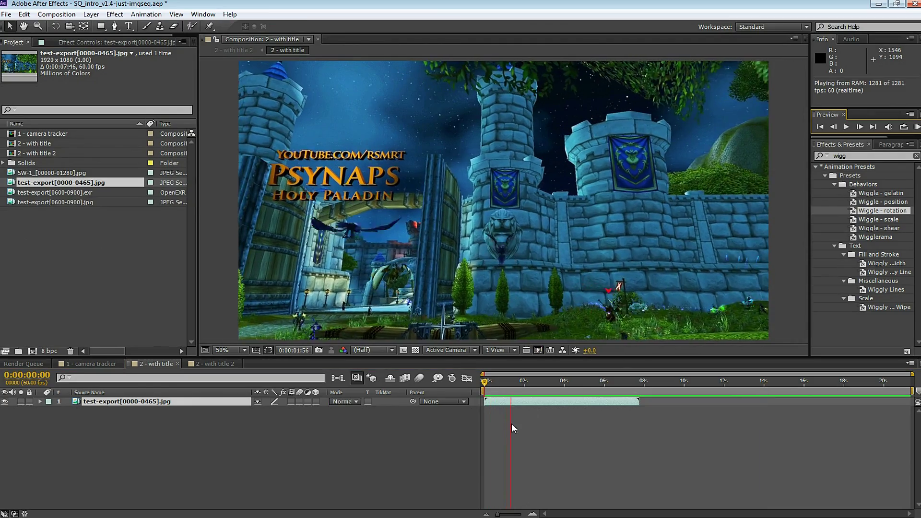
click(515, 386)
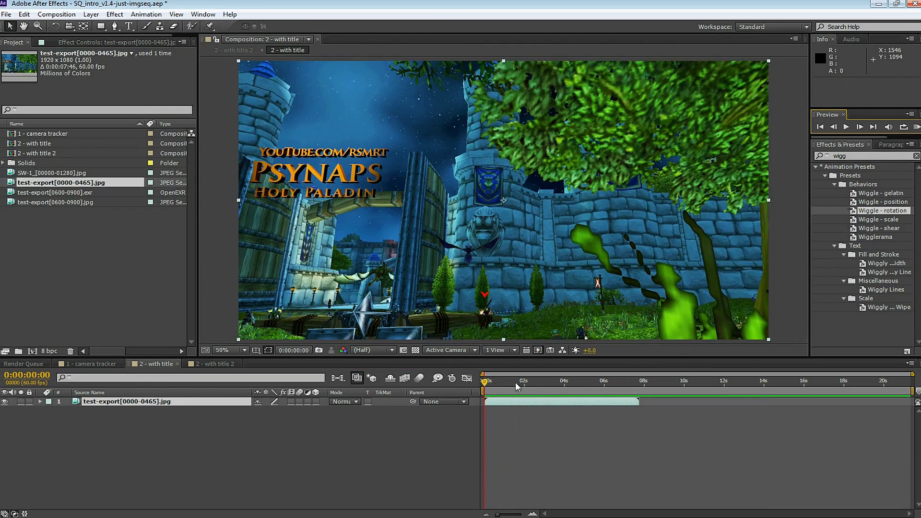
mouse_move(516, 382)
mouse_down()
mouse_move(580, 382)
mouse_move(494, 384)
mouse_move(560, 382)
mouse_move(524, 382)
mouse_up()
Hide the Background object in editor and render, then render the view to check the title alone
right_click(501, 402)
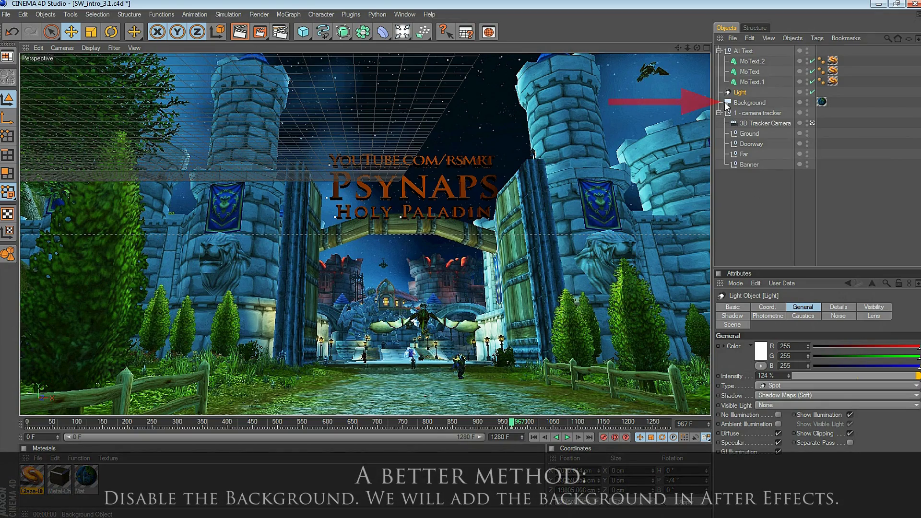
click(758, 103)
ctrl+click(807, 101)
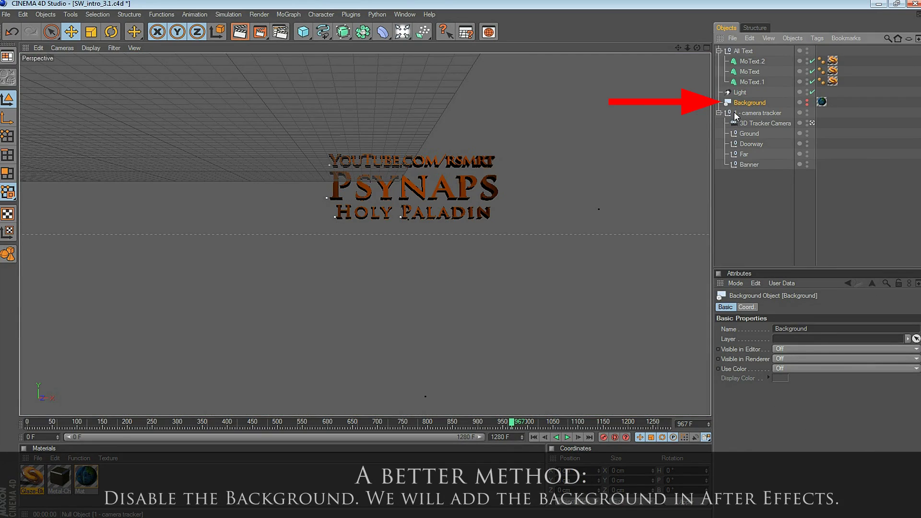
click(240, 33)
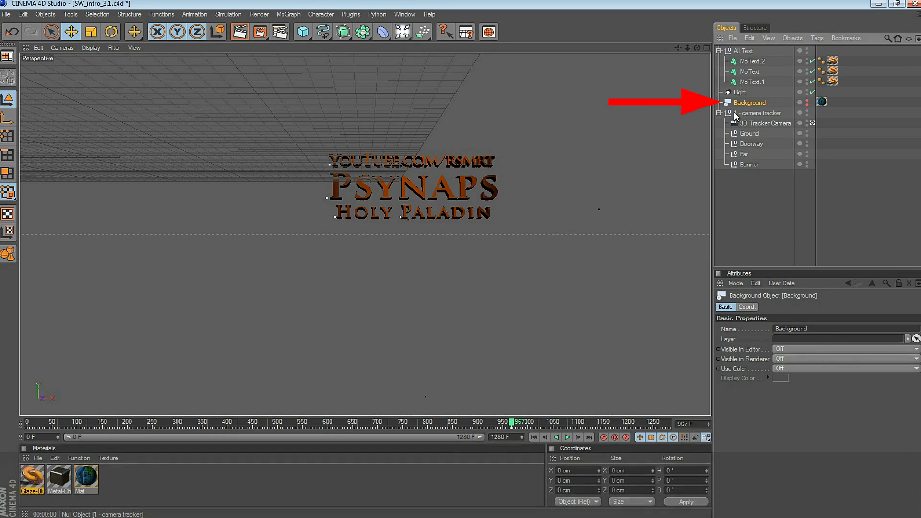
click(242, 32)
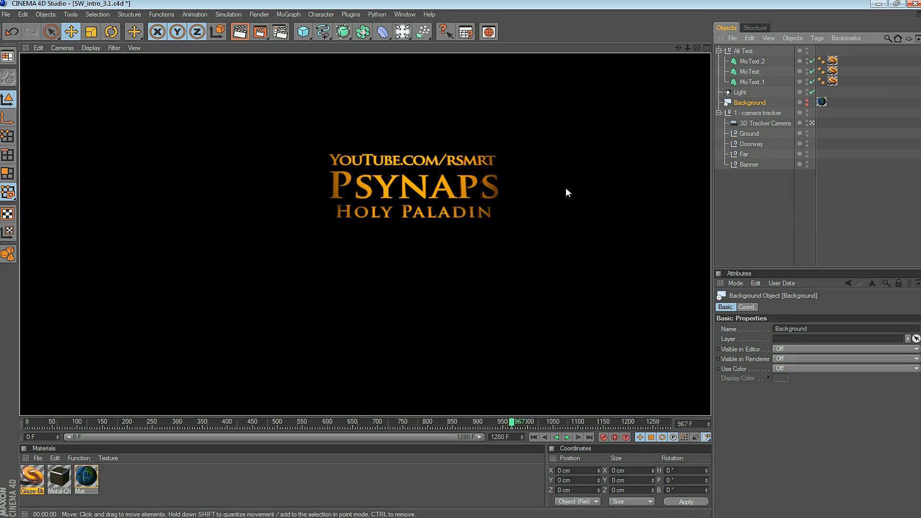
Set the render output to OpenEXR with Alpha Channel and render the frames in the Picture Viewer
key(ctrl+b)
click(540, 168)
click(676, 192)
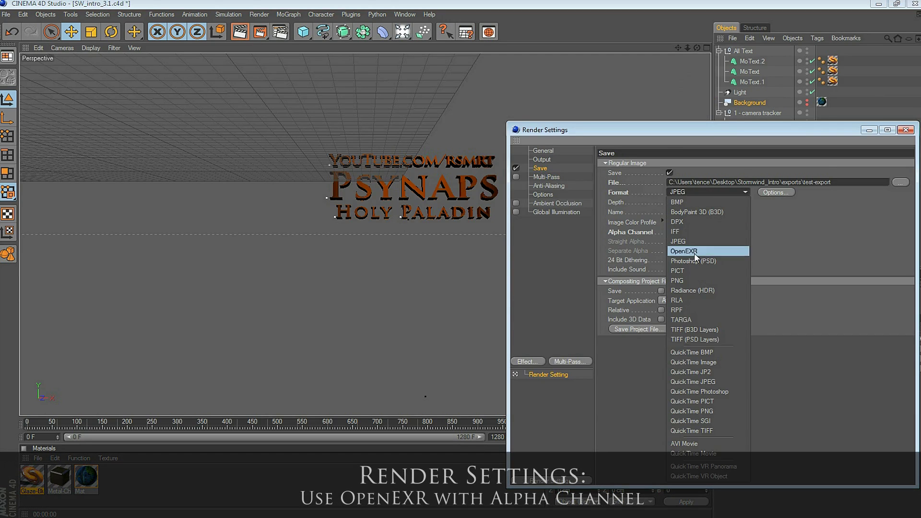
click(694, 254)
click(670, 232)
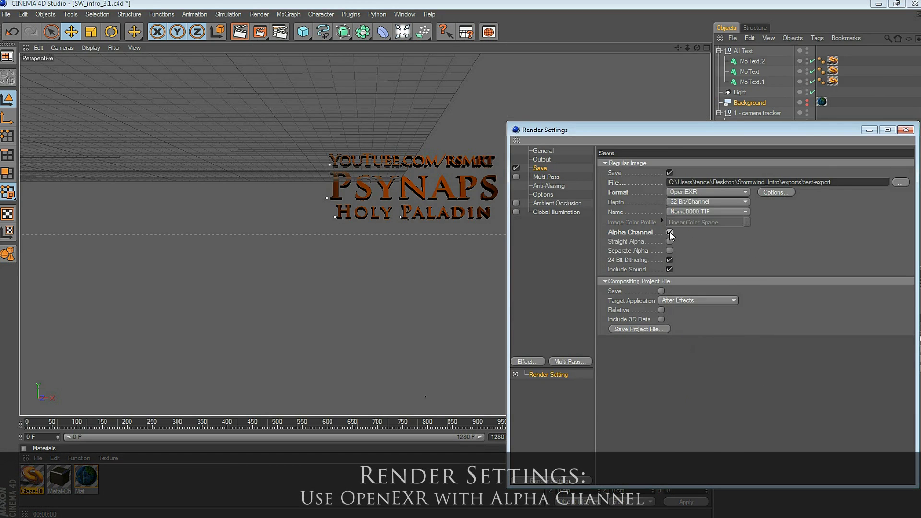
click(771, 192)
click(750, 200)
click(260, 34)
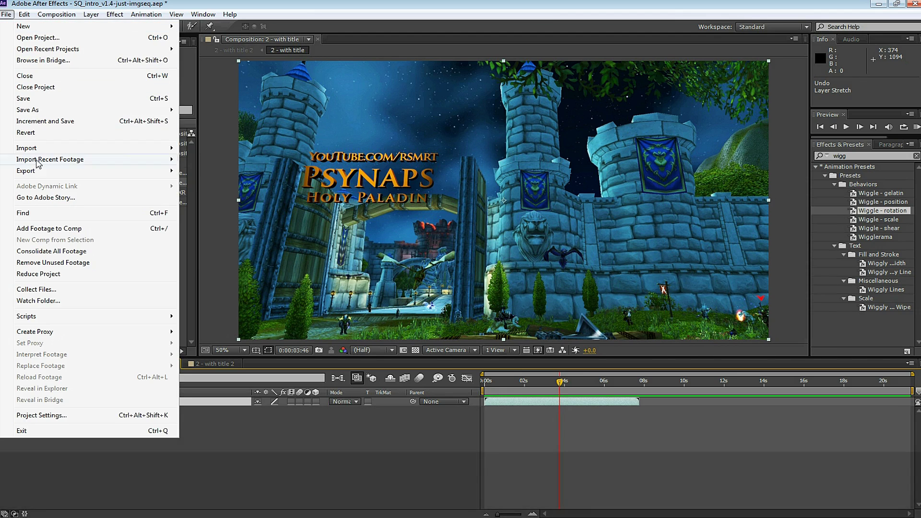
Import the EXR title sequence and interpret it at 60 fps
mouse_move(57, 143)
click(207, 148)
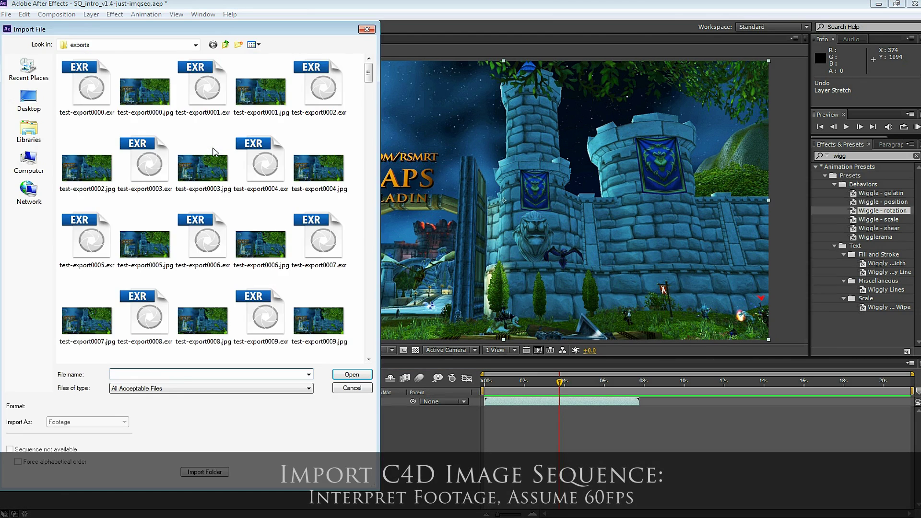
click(87, 87)
key(Return)
right_click(56, 185)
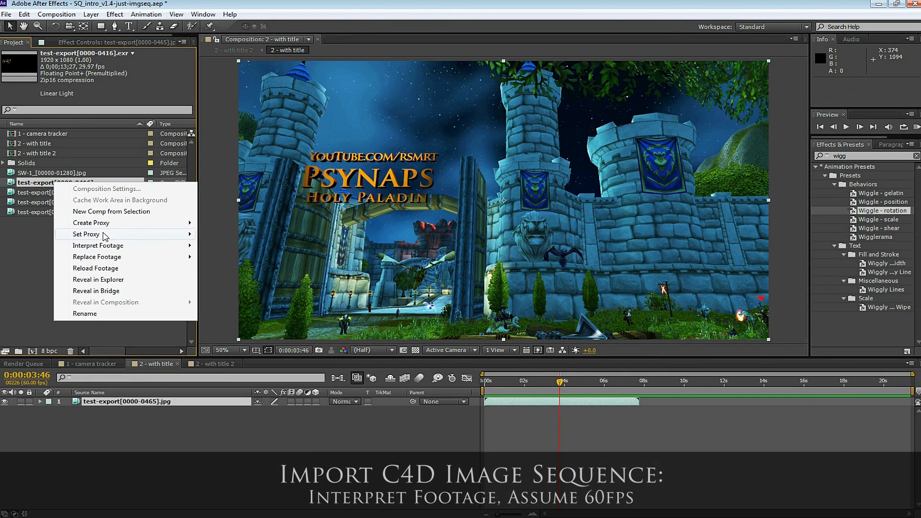
mouse_move(144, 246)
click(215, 245)
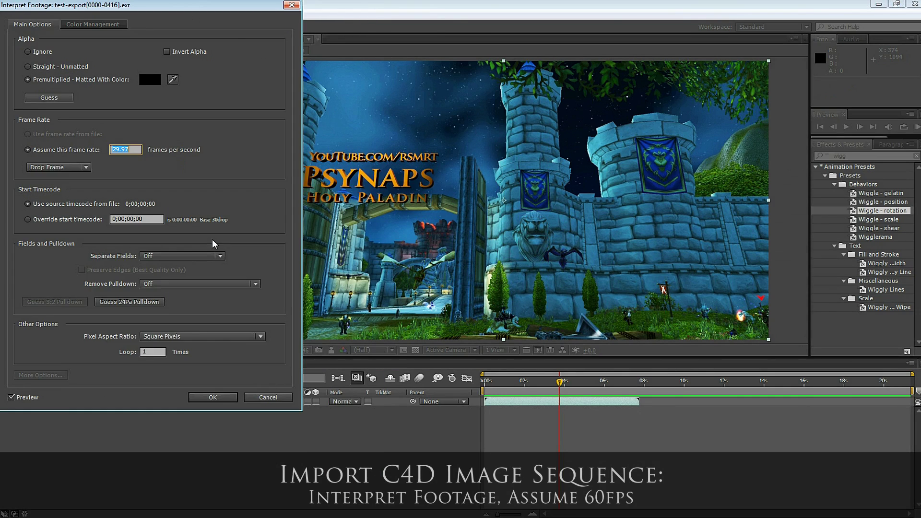
text(60)
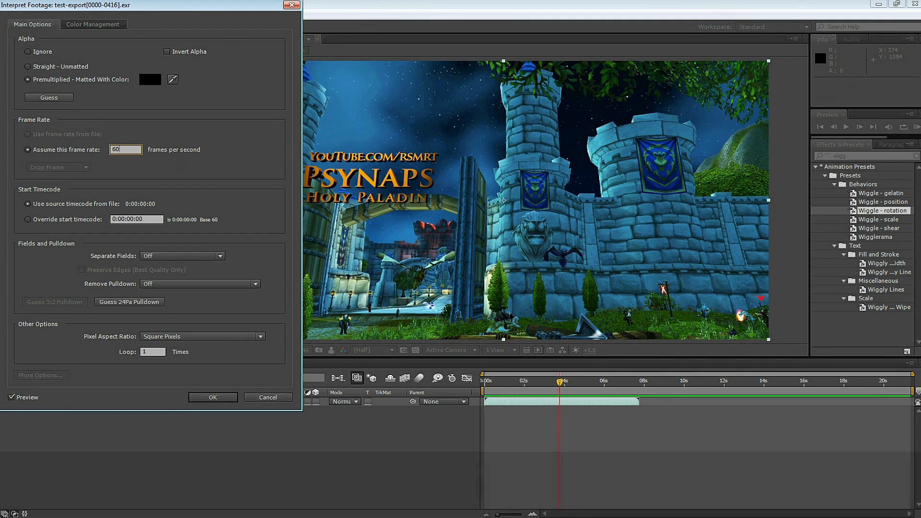
key(Return)
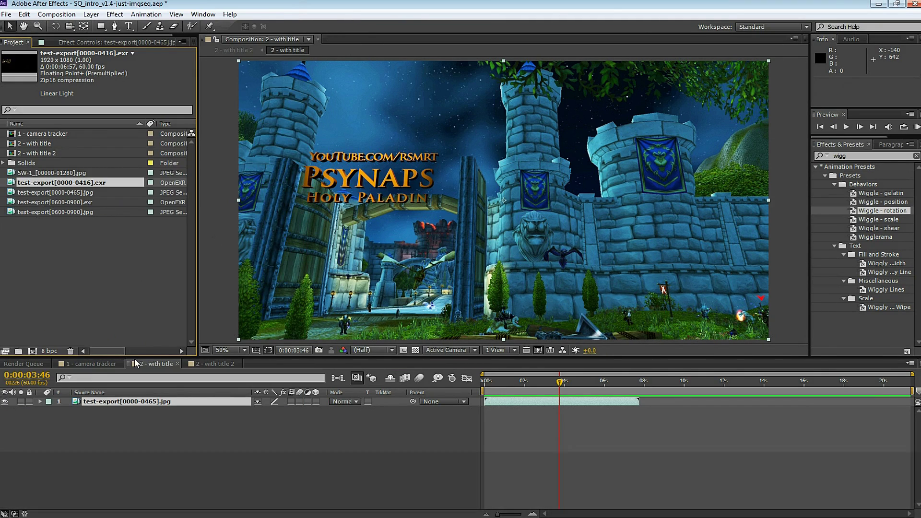
Place the EXR sequence over the castle footage, delete the old JPG layer, preview, and nest it in a new comp
drag(57, 186, 143, 403)
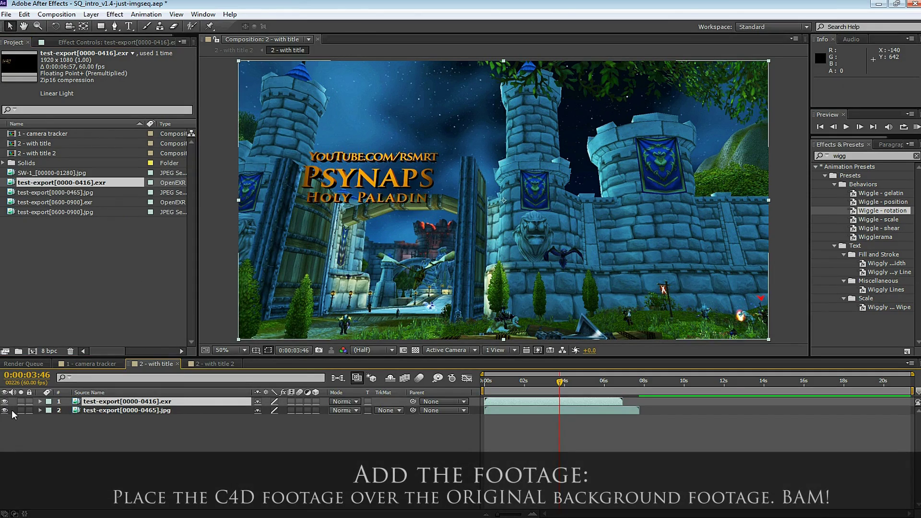
click(111, 413)
key(Delete)
key(space)
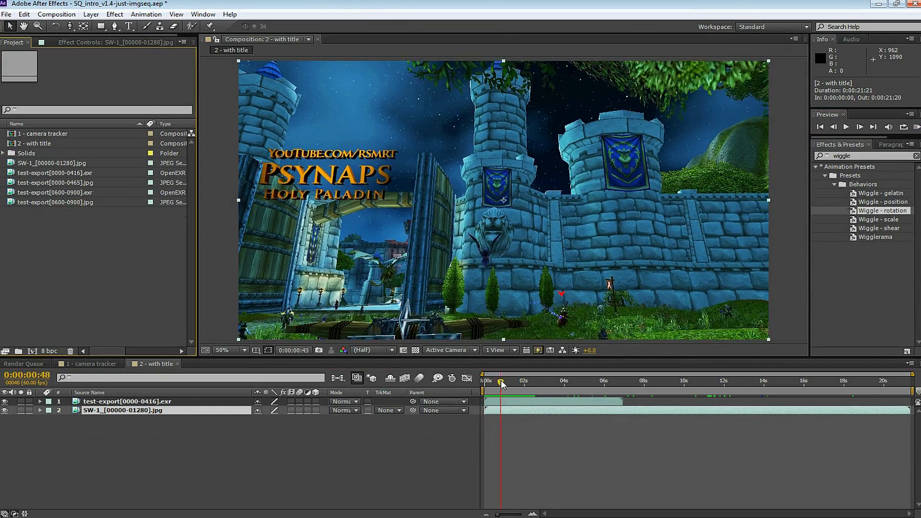
drag(33, 148, 32, 351)
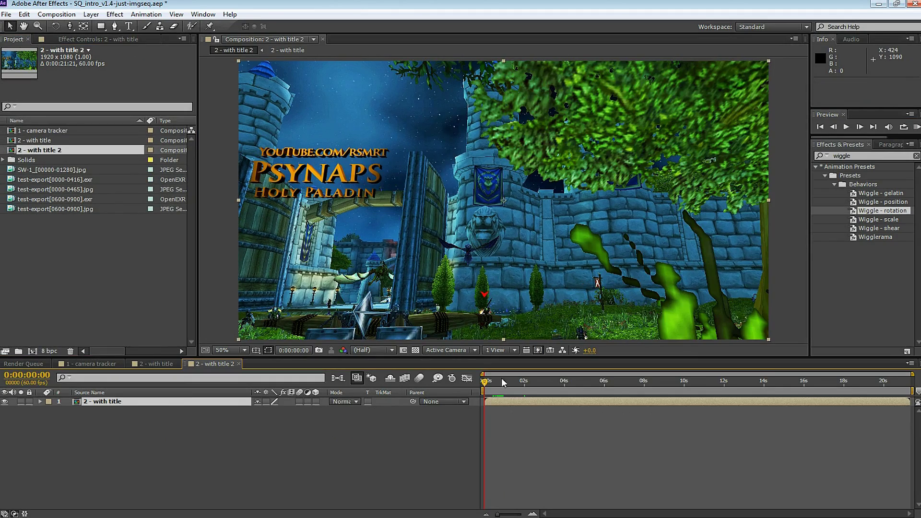
Add an adjustment layer and apply the Wiggle - rotation preset found by searching 'wiggle'
key(space)
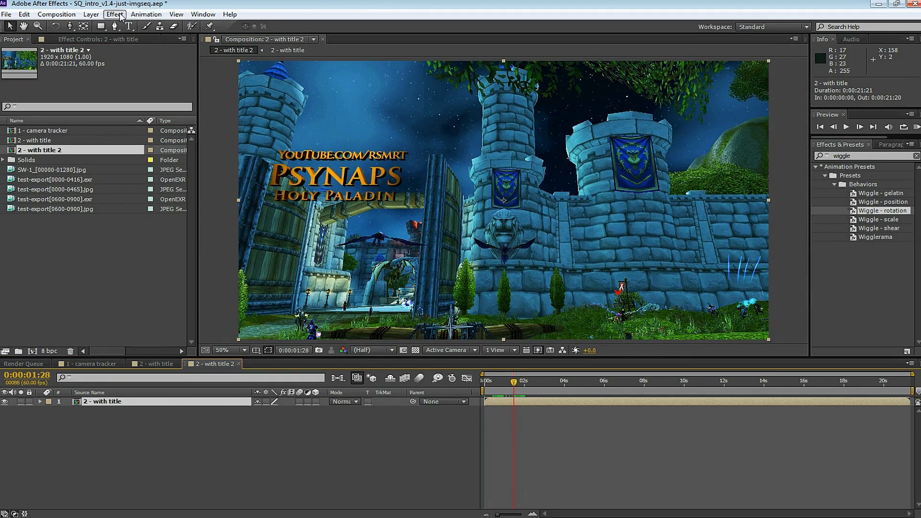
click(91, 14)
mouse_move(205, 26)
click(317, 95)
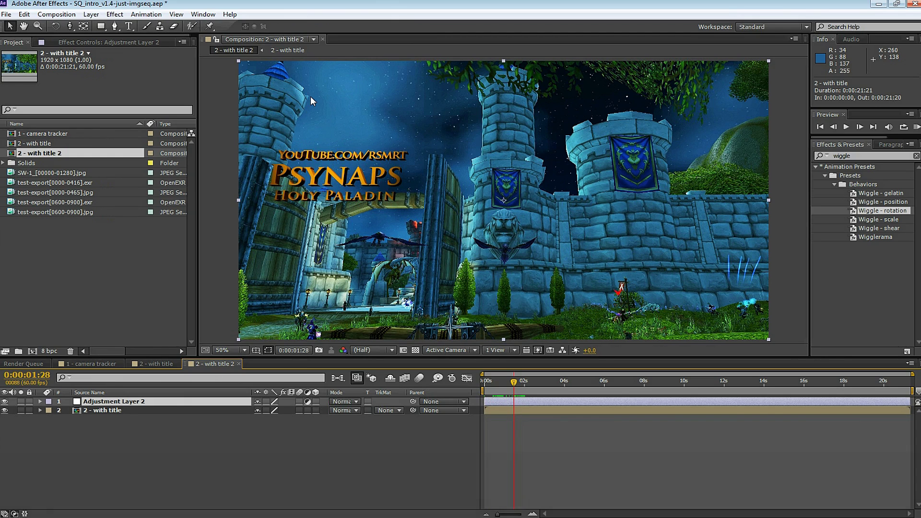
click(861, 155)
key(BackSpace)
key(BackSpace)
text(le)
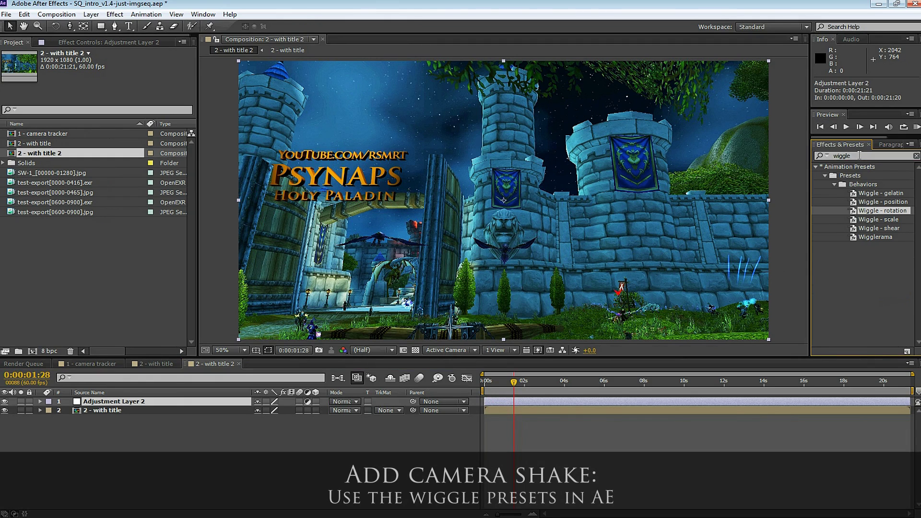
double_click(873, 210)
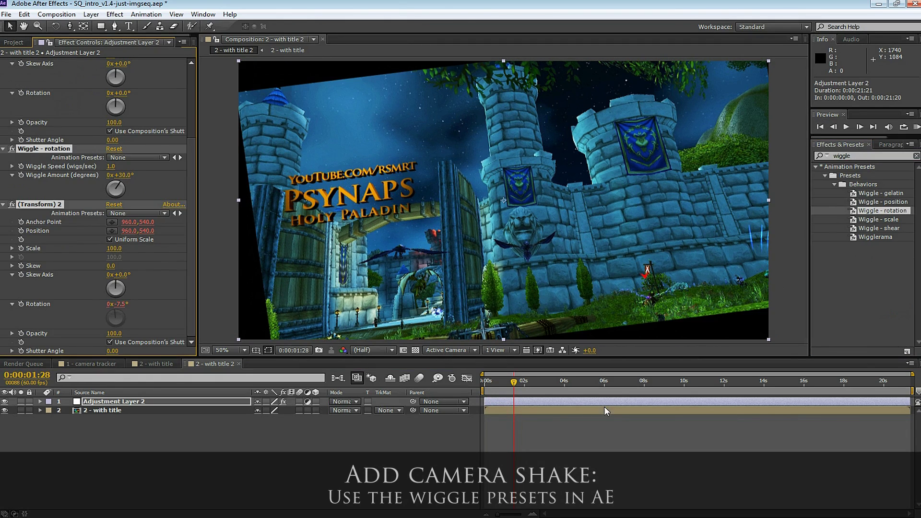
Set the wiggle speed to 1.5, position amount to 20 px and rotation wiggle to 4°
drag(193, 152, 192, 65)
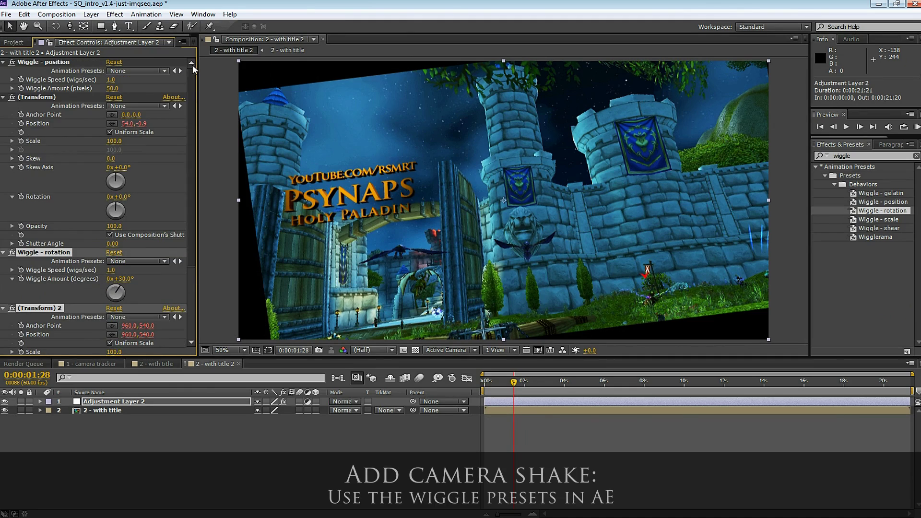
click(111, 80)
text(1.)
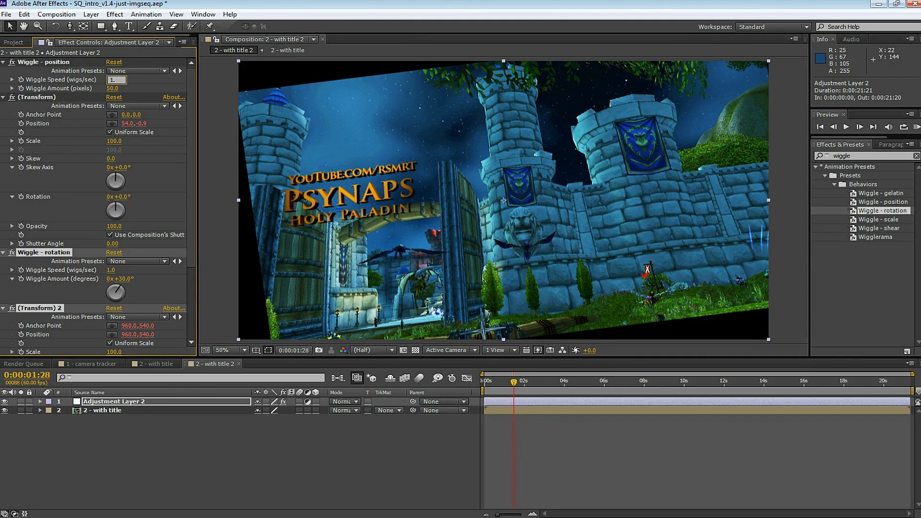
text(5)
key(Tab)
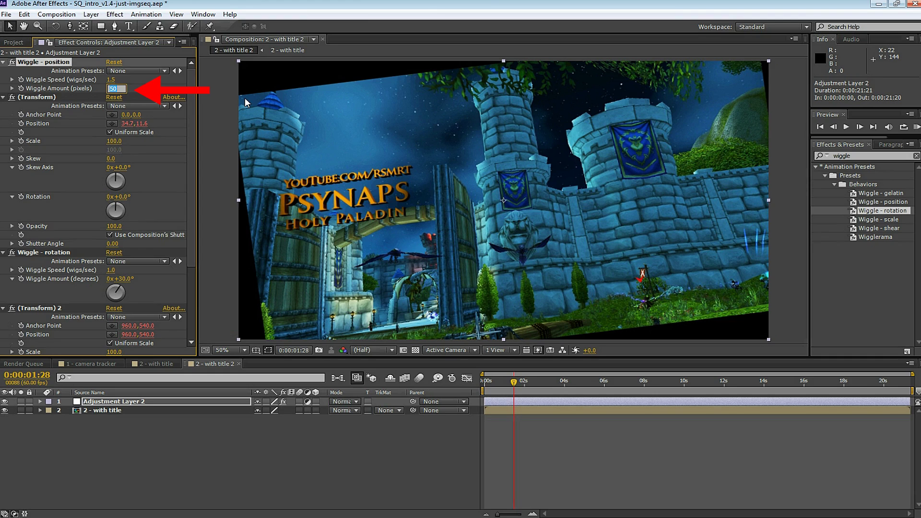
text(20)
click(123, 278)
text(4)
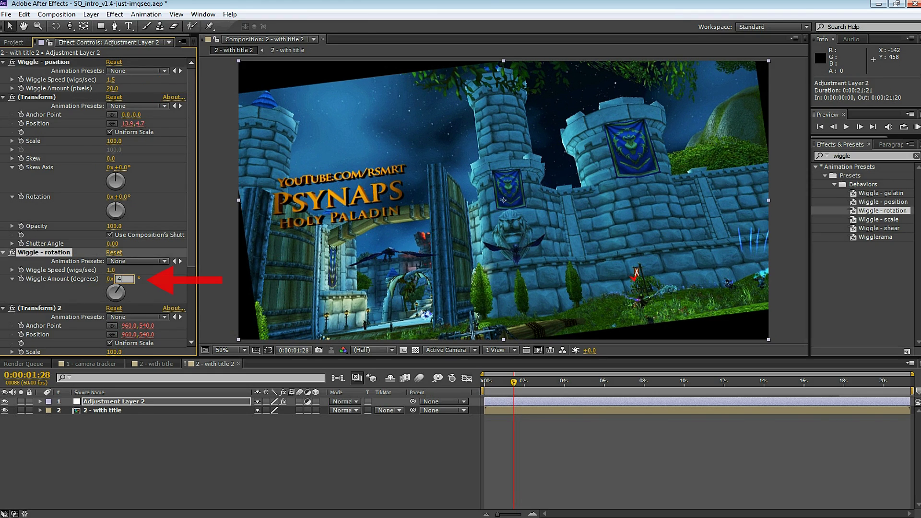
key(Return)
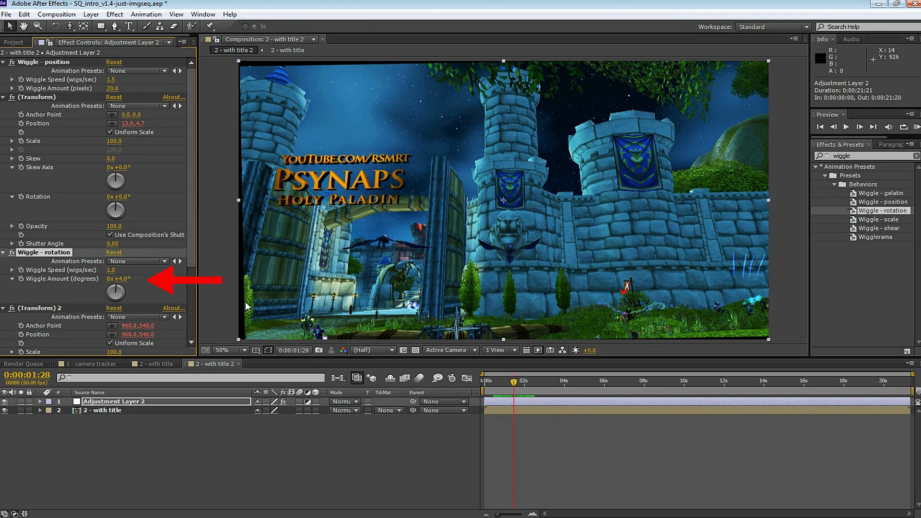
click(117, 410)
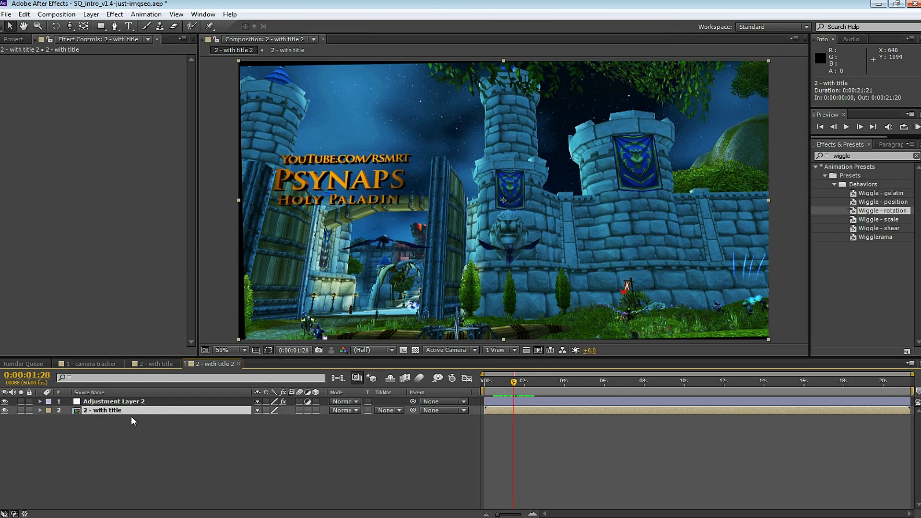
Scale the '2 - with title' layer to 110%, then change it to 108%
key(s)
click(272, 419)
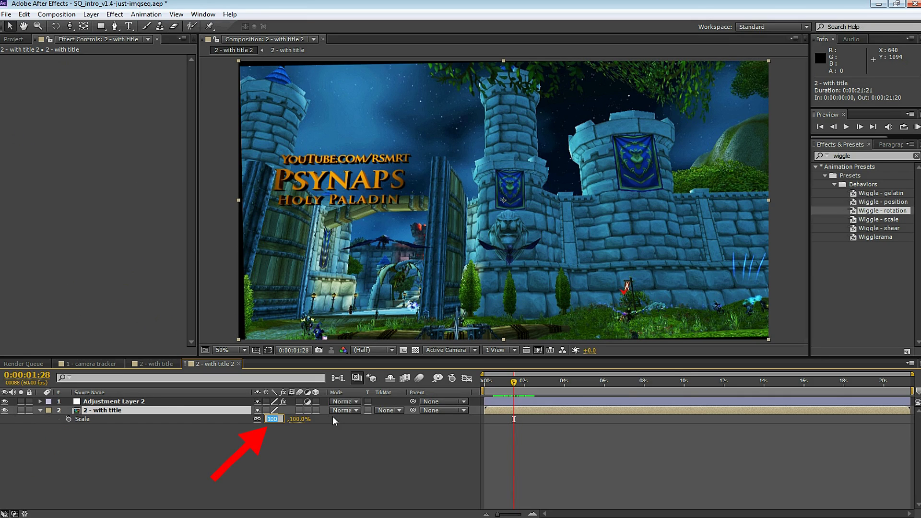
text(110)
key(Return)
click(271, 419)
text(108)
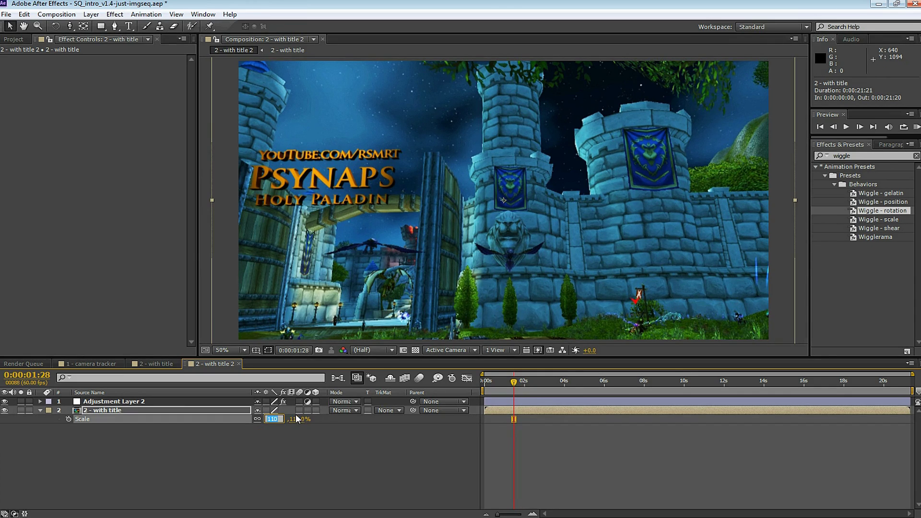